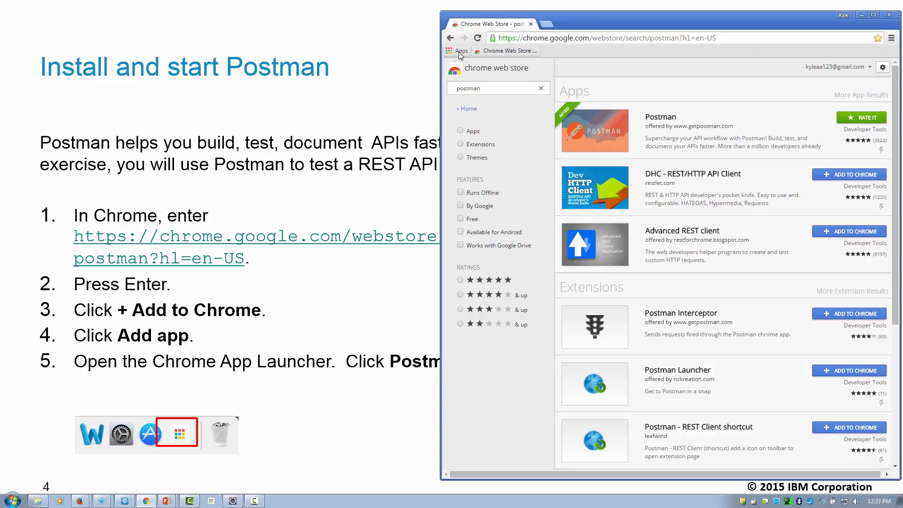
Step: Launch the Postman app from Chrome's Apps page and skip sign-up to reach its workspace
click(459, 51)
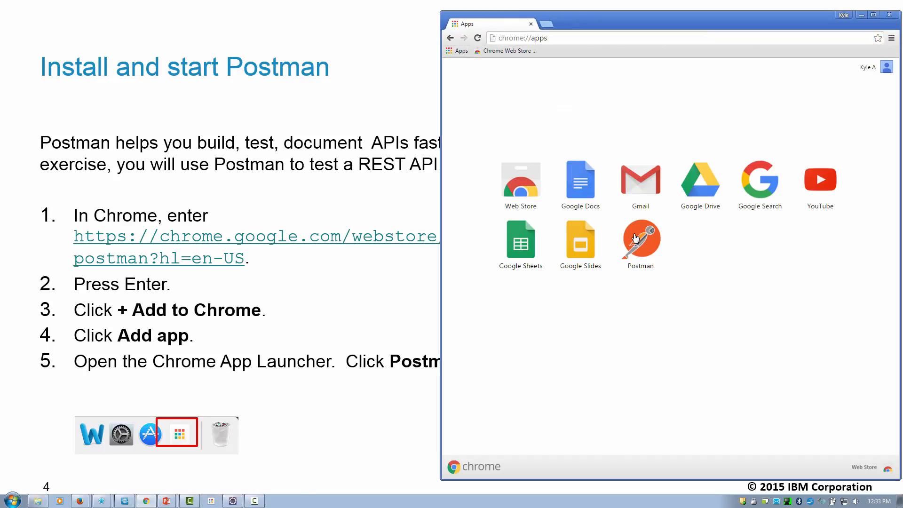
click(640, 240)
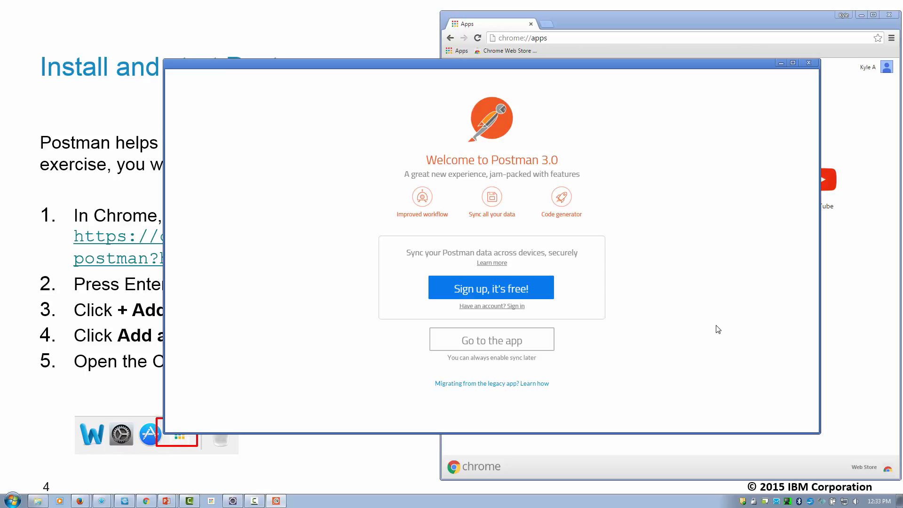
click(504, 340)
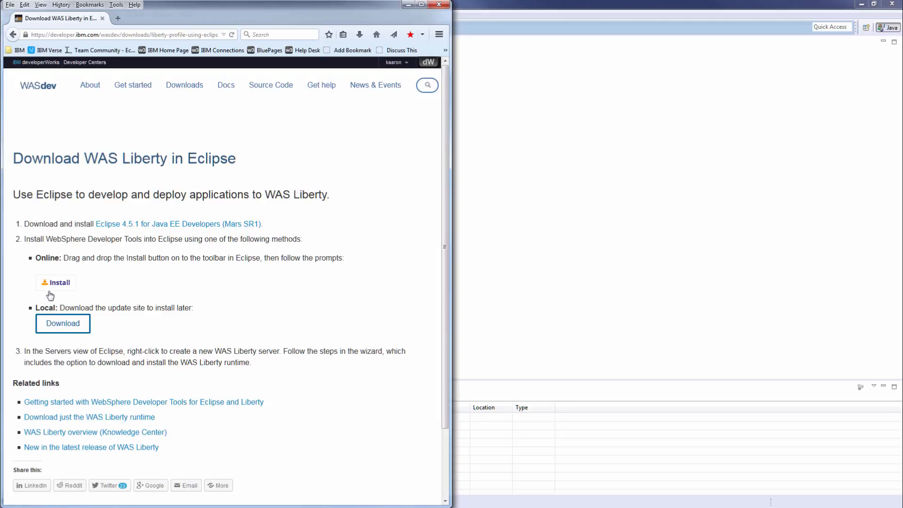
Step: Install the WebSphere Liberty developer tools from the WASdev page, confirming features and accepting the license
drag(52, 283, 624, 200)
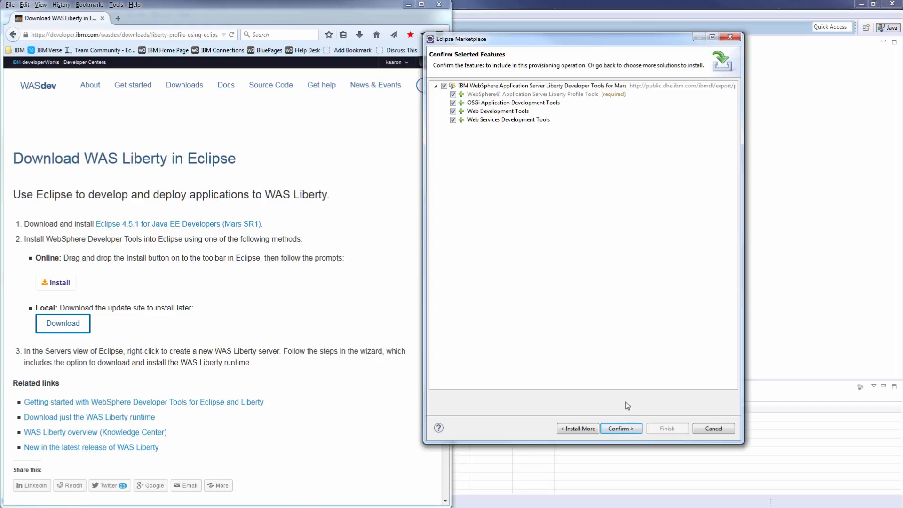
click(619, 429)
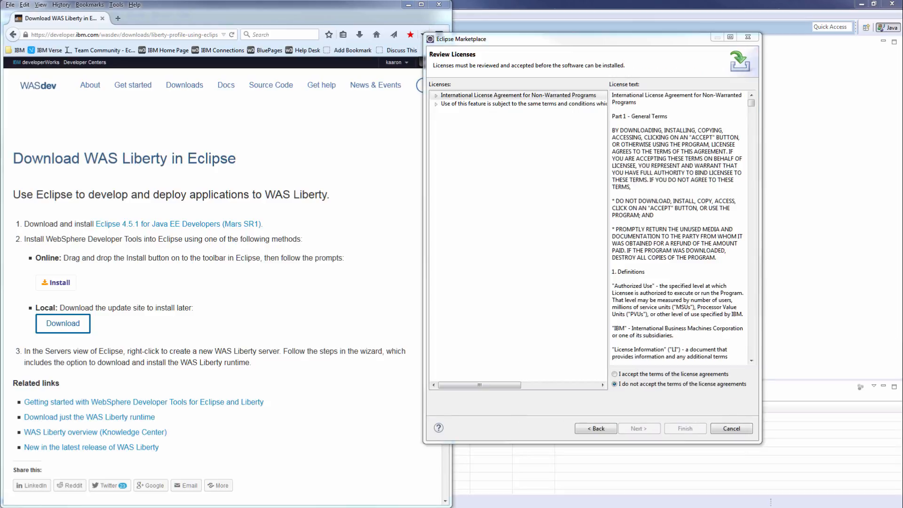
click(615, 375)
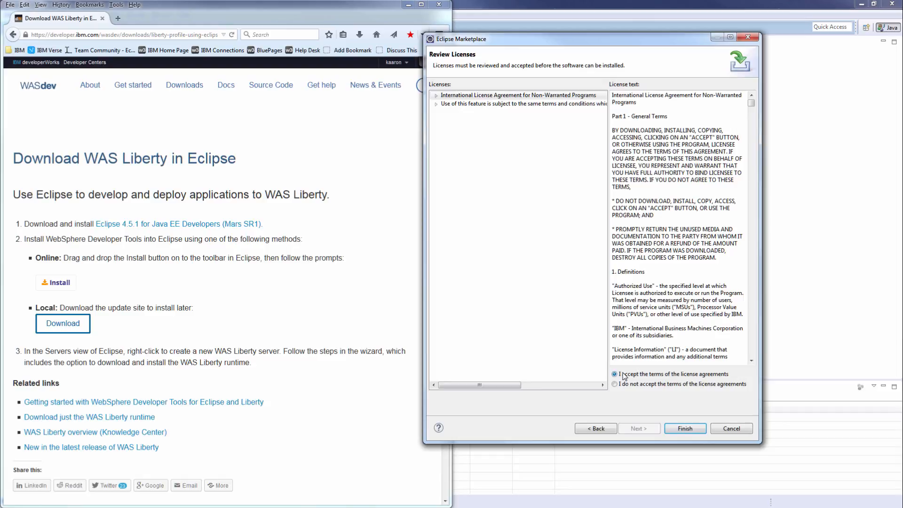
click(685, 428)
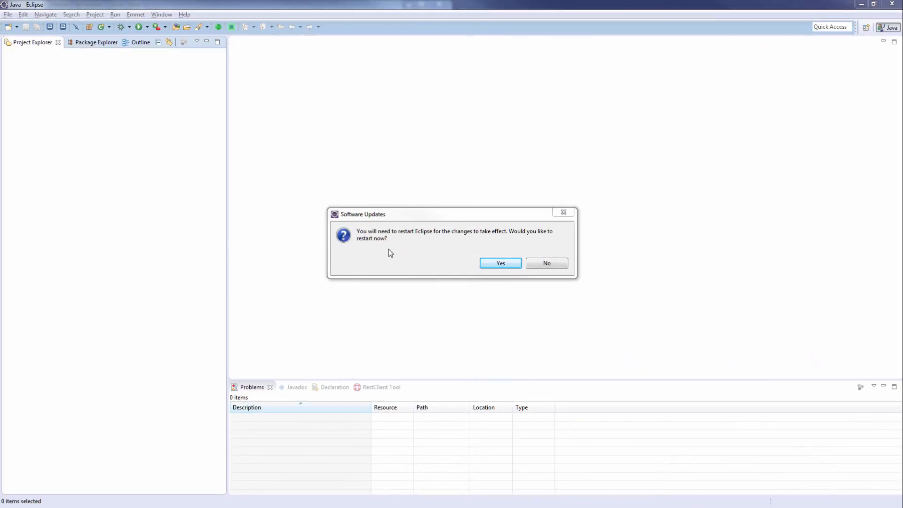
Step: Restart Eclipse, close the Welcome tab, and show the Server > Servers view
click(495, 261)
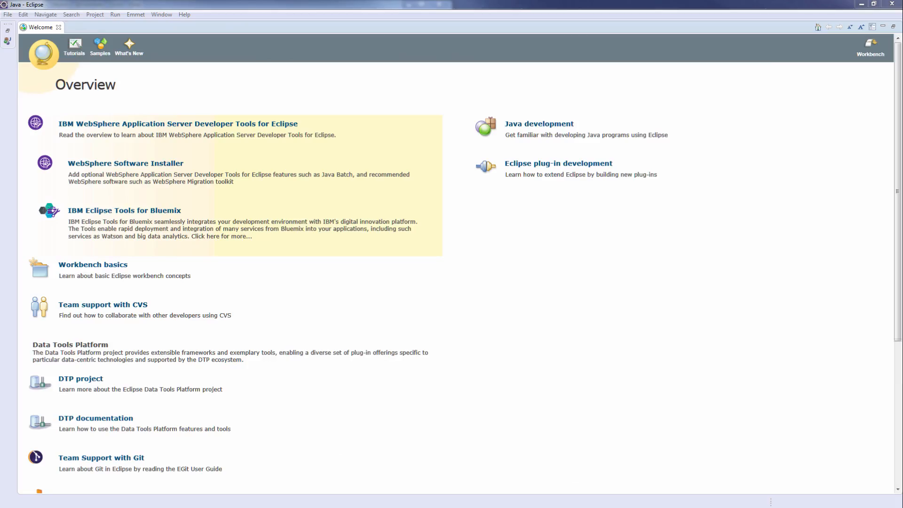
click(59, 28)
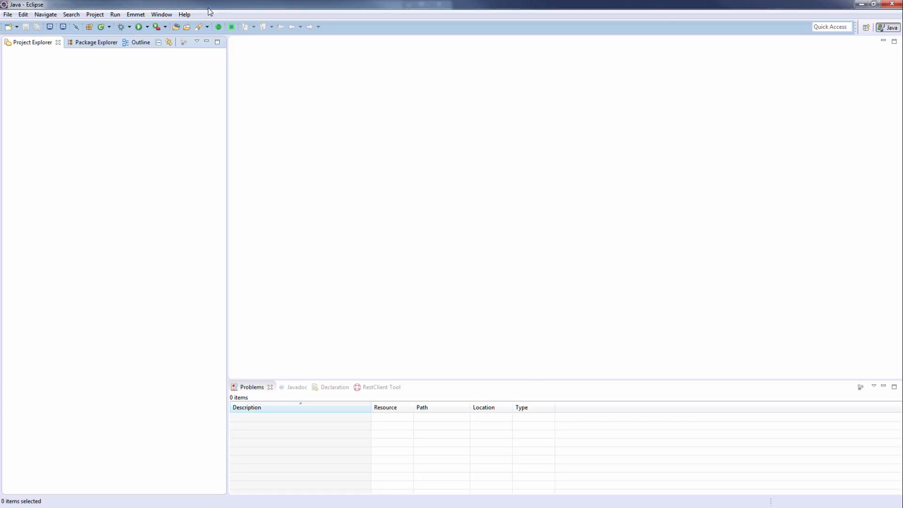
click(165, 16)
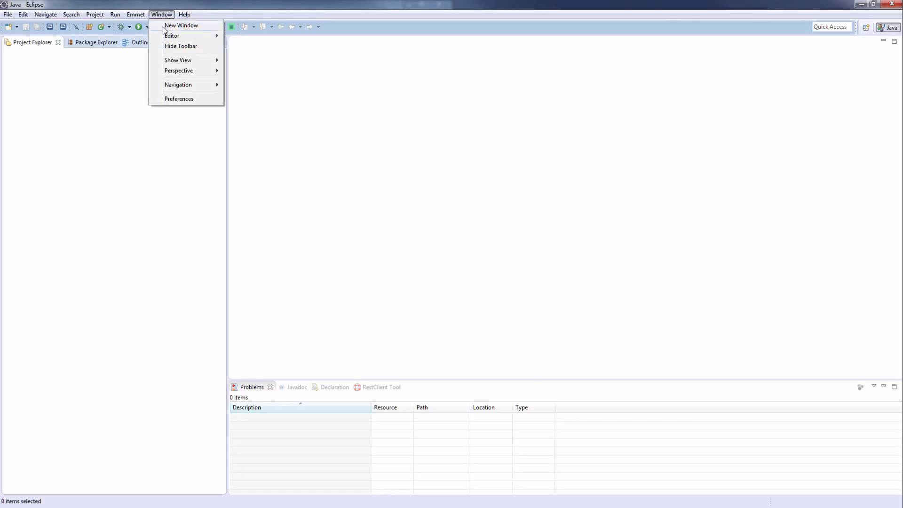
mouse_move(187, 63)
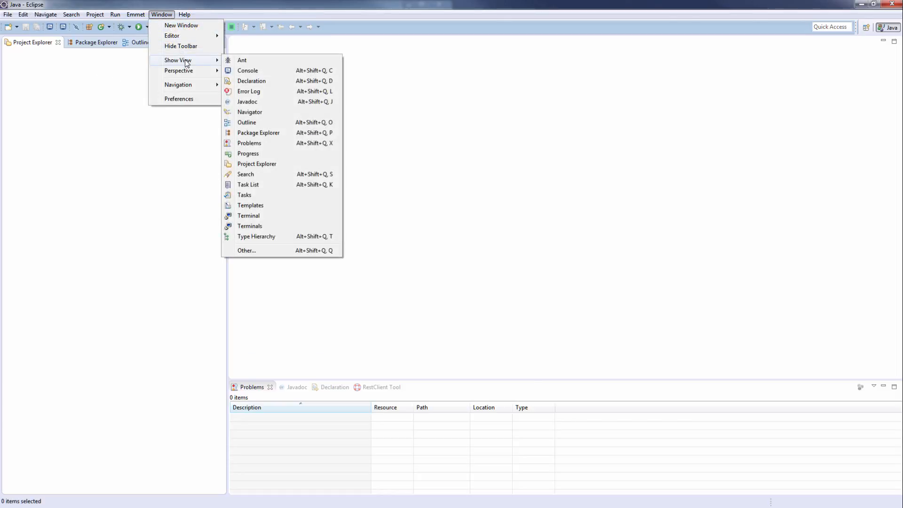
click(255, 251)
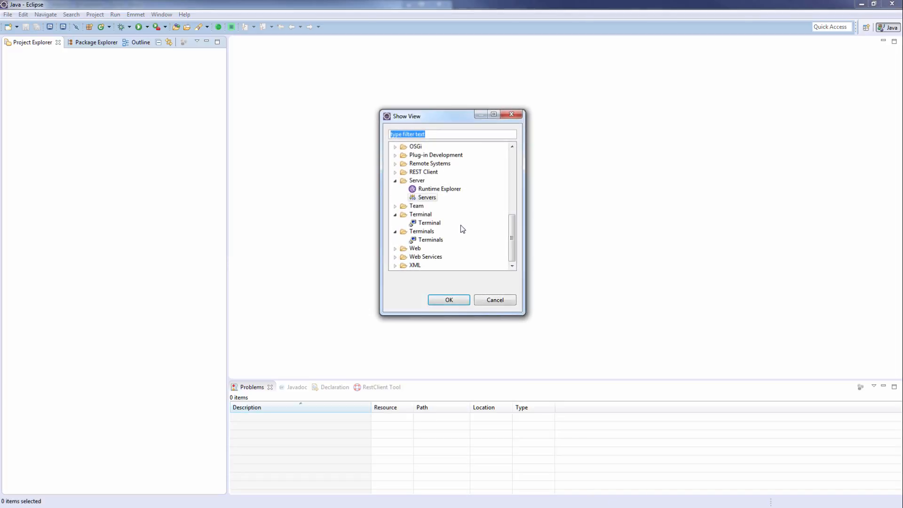
click(419, 181)
click(424, 198)
click(447, 300)
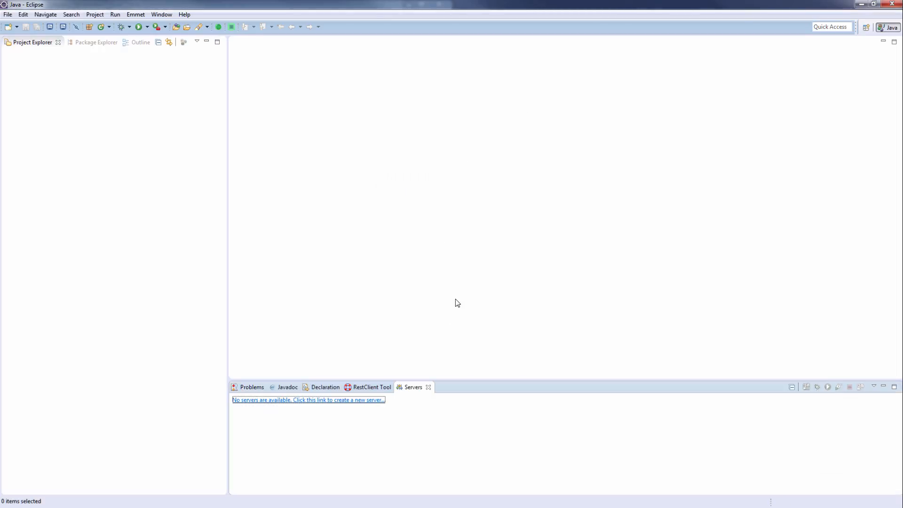
Step: Start a new WebSphere Application Server Liberty server, installing its runtime from an archive or repository
right_click(430, 413)
mouse_move(450, 420)
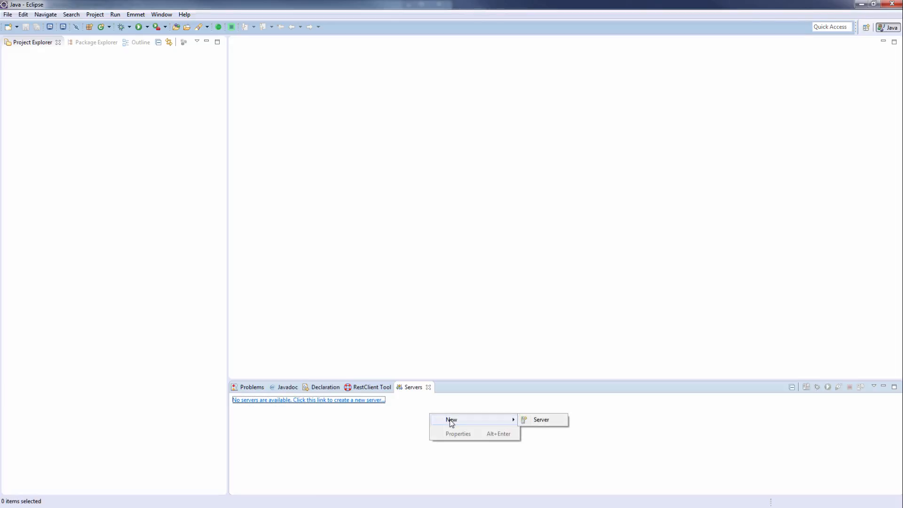
click(541, 420)
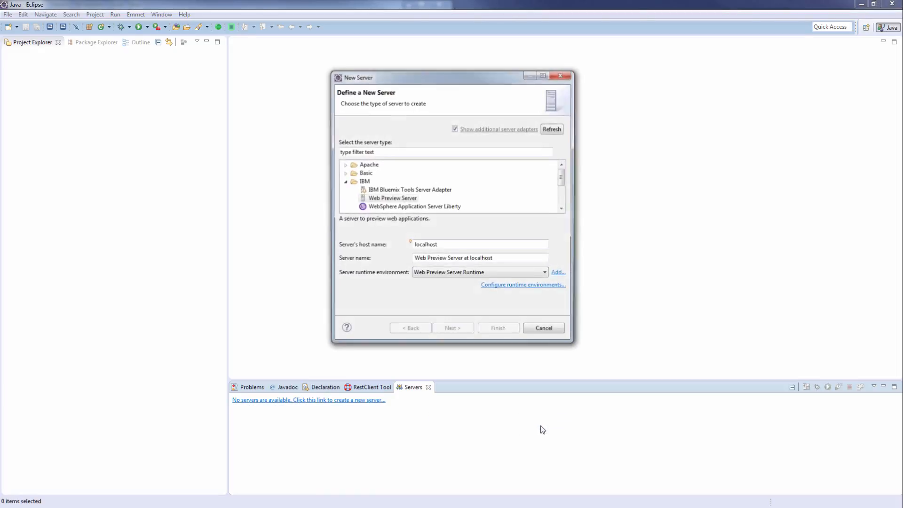
click(344, 182)
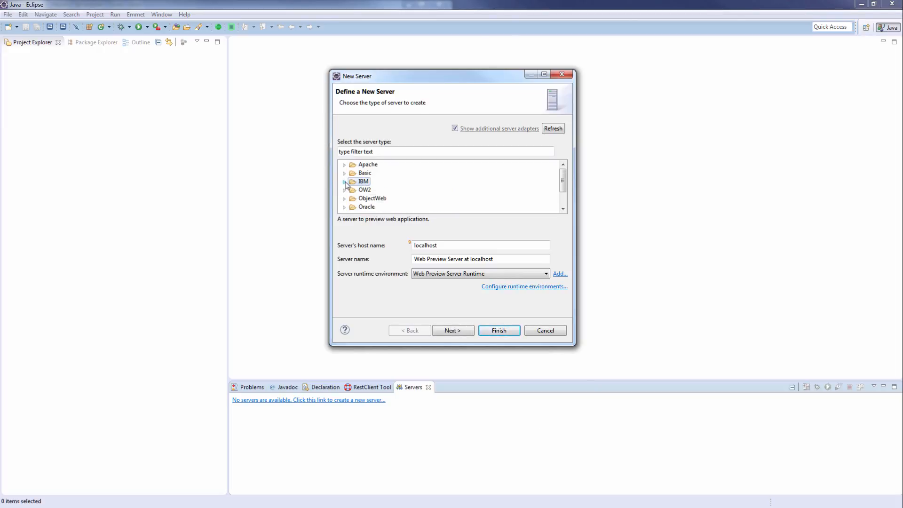
click(344, 181)
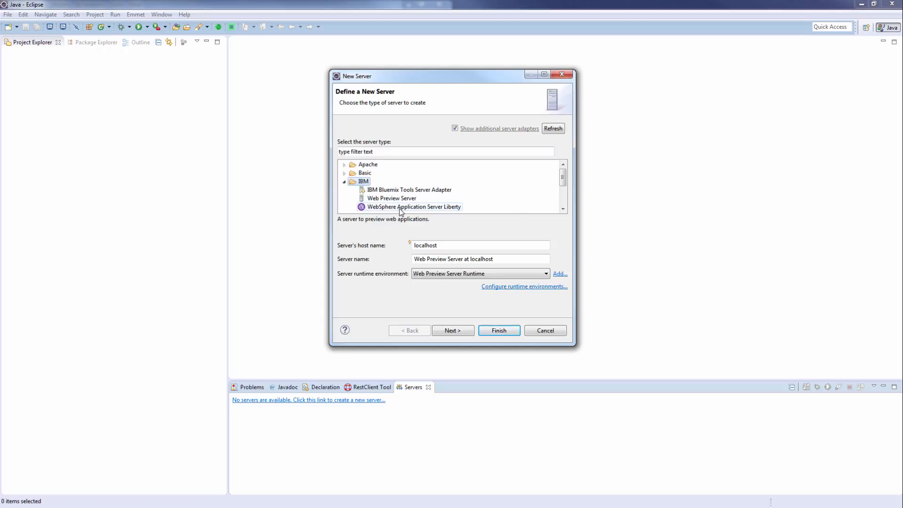
click(399, 207)
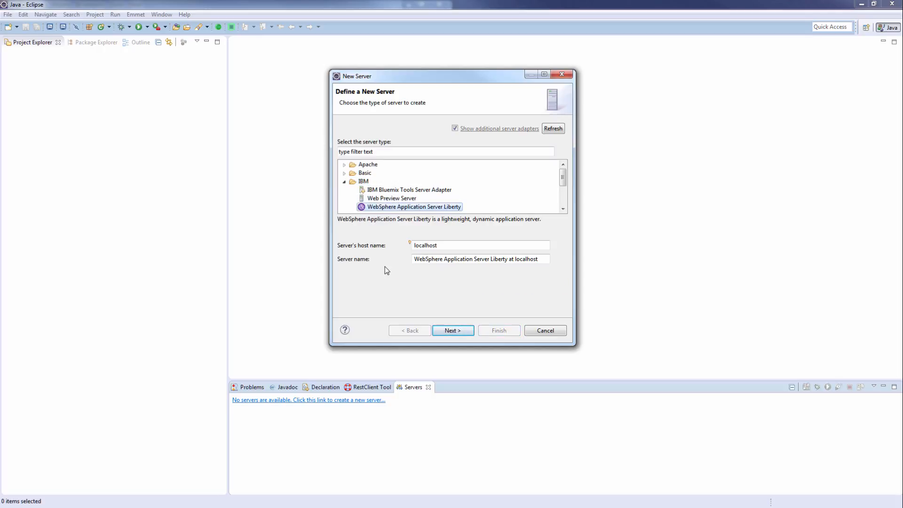
click(458, 330)
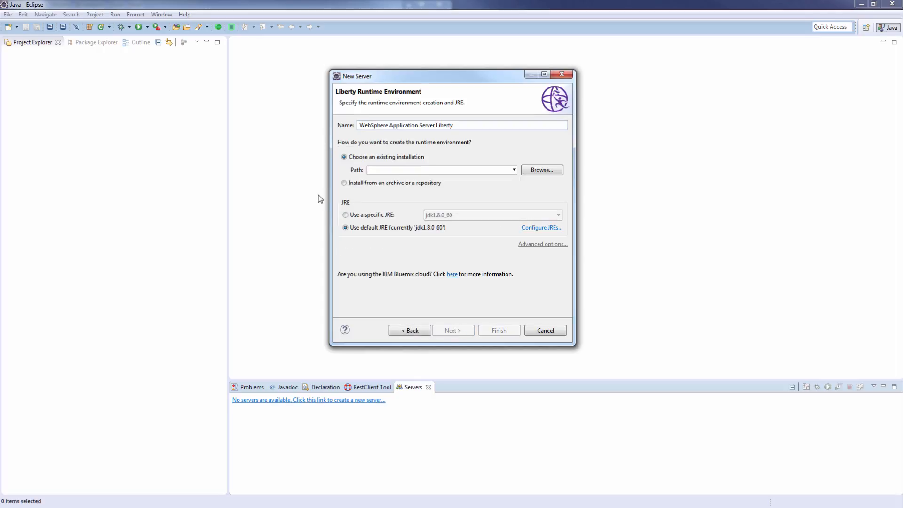
click(343, 183)
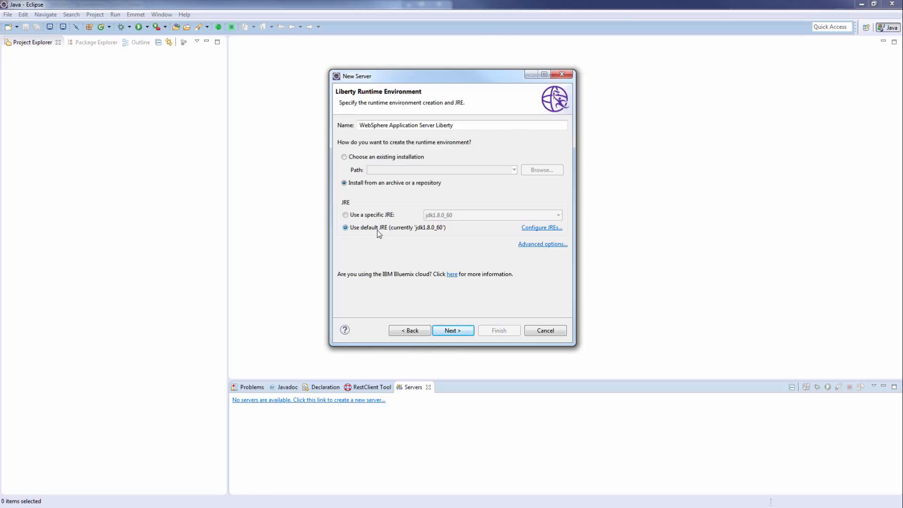
Step: Paste the install destination and choose downloading WAS Liberty V8.5.5.7 Java EE 7 Full Platform from ibm.com
click(458, 329)
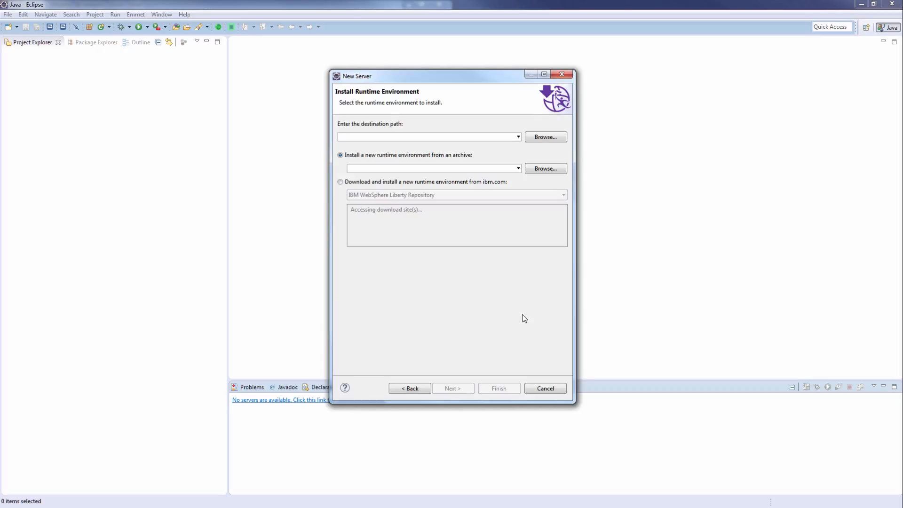
text(C:\Users\IBM_ADMIN\WASLiberty)
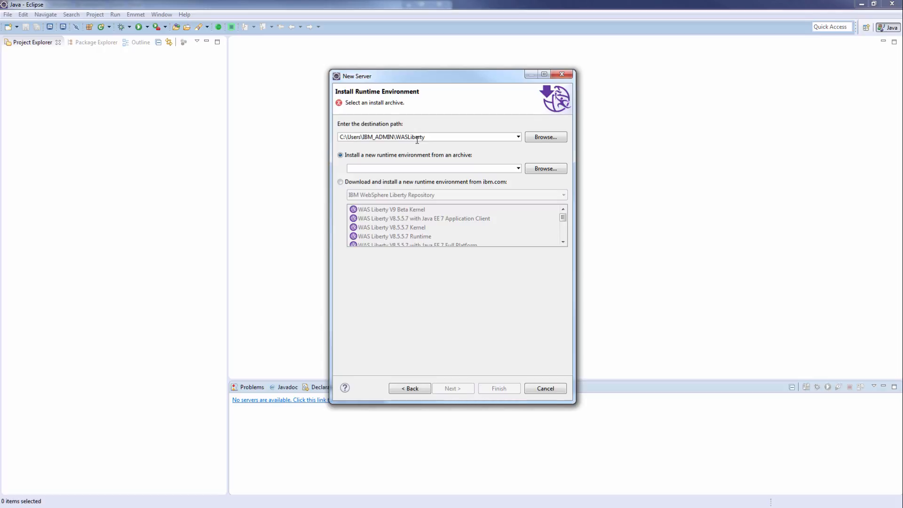
click(340, 182)
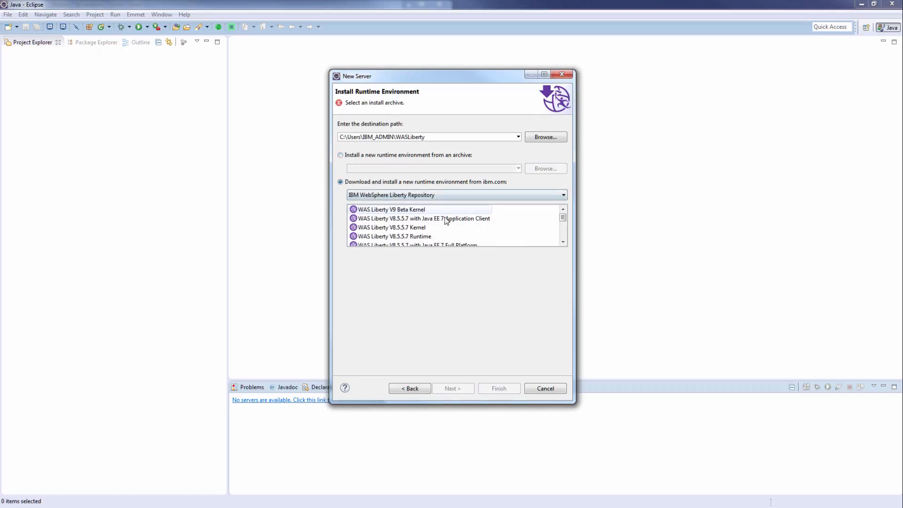
drag(562, 219, 564, 229)
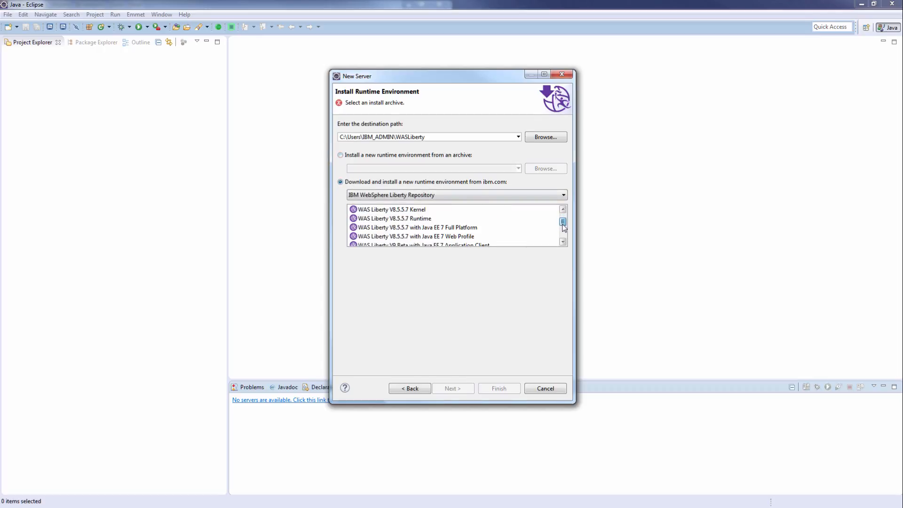
click(480, 227)
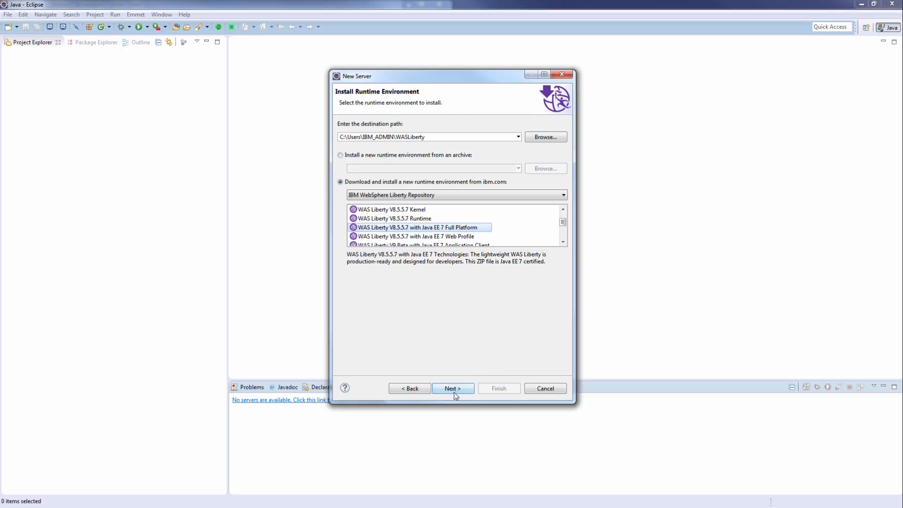
Step: Skip additional content and accept the Liberty license agreements
click(454, 389)
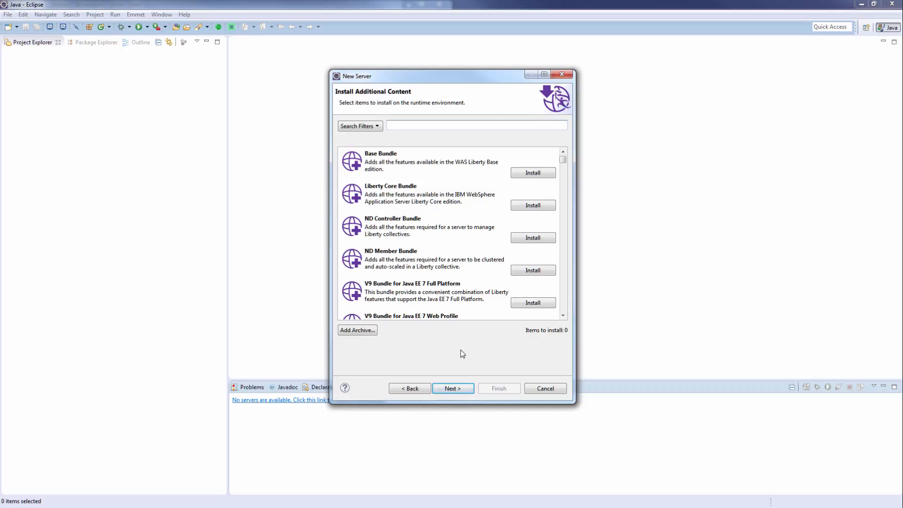
click(447, 386)
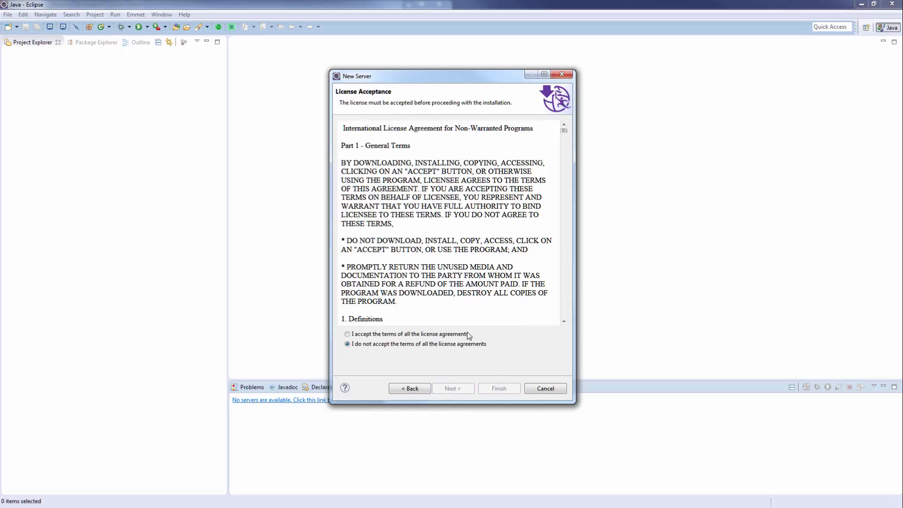
click(348, 334)
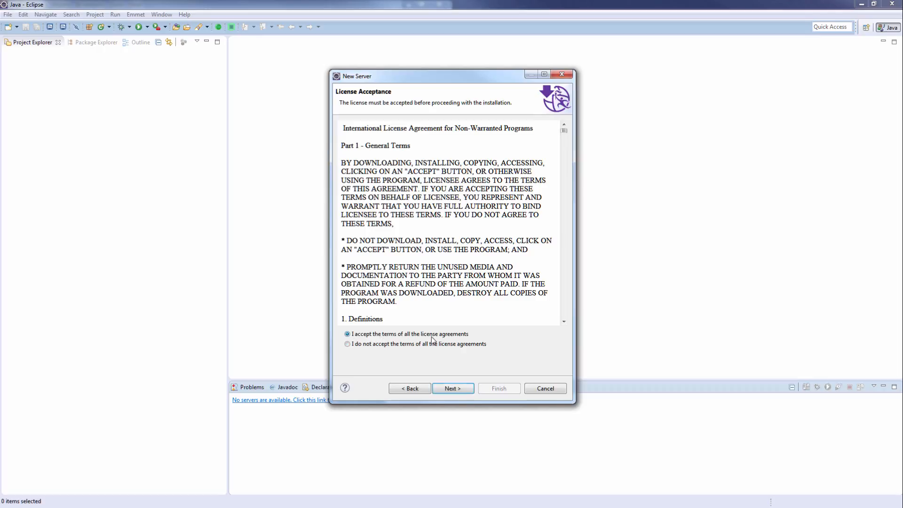
click(458, 388)
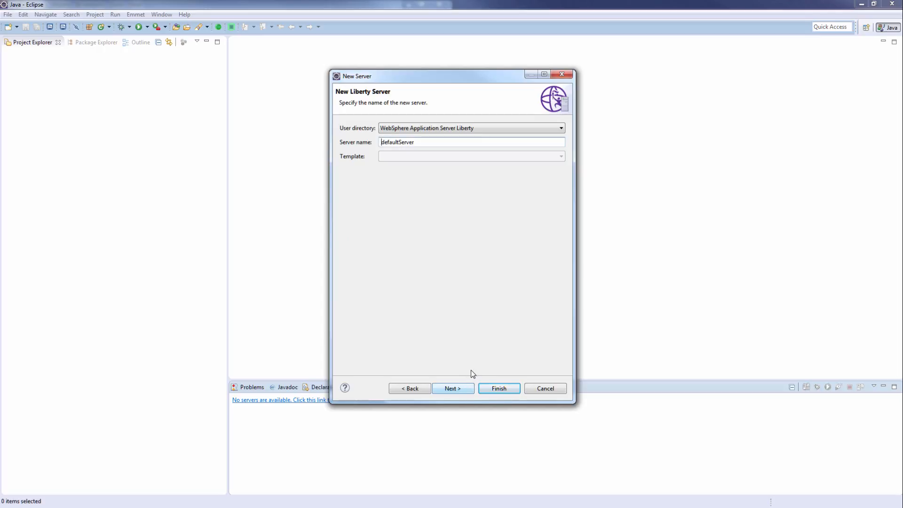
Step: Create the defaultServer Liberty server, then select it and start it in the Servers view
click(498, 388)
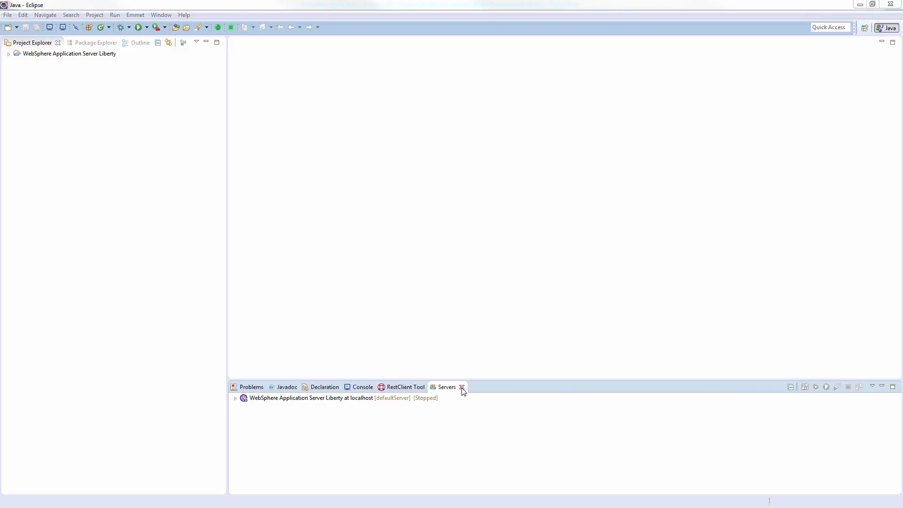
click(365, 398)
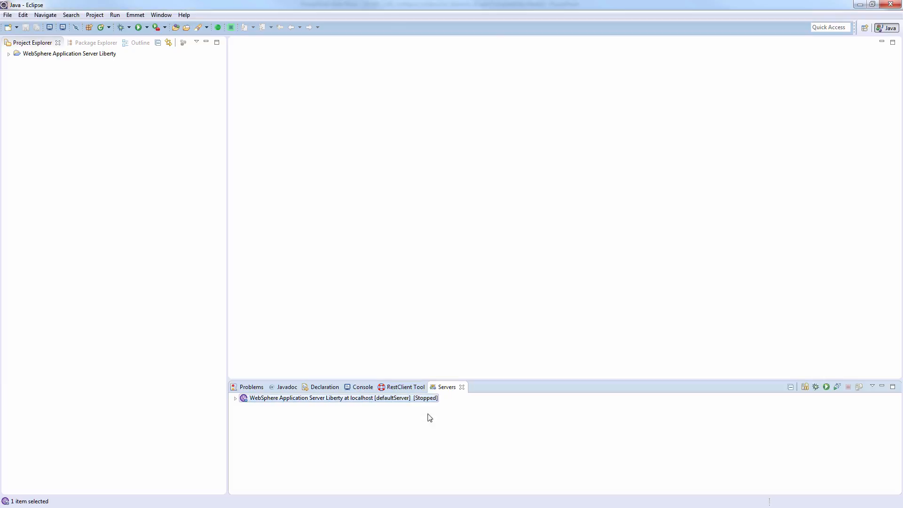
click(826, 387)
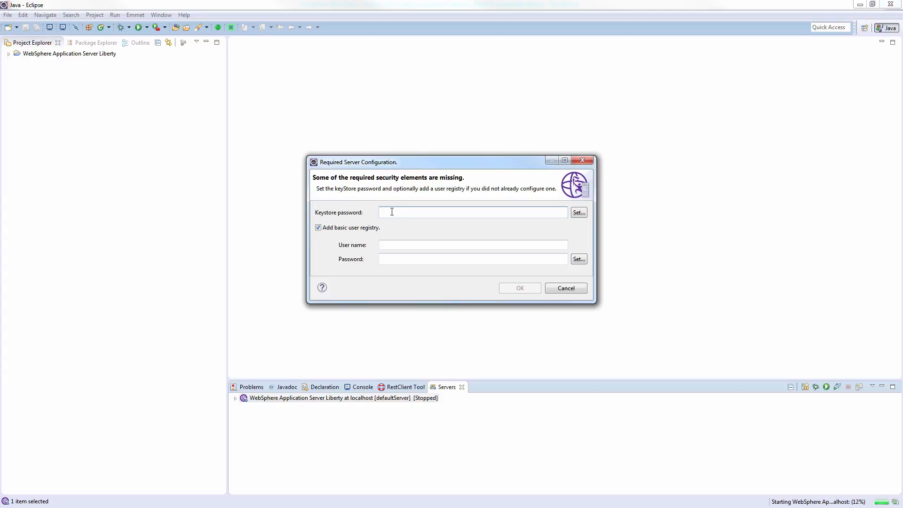
Step: Enter a keystore password plus a registry user name and password, then confirm to launch the server
text(assw0rd)
click(416, 243)
text(demo)
key(Tab)
text(demo)
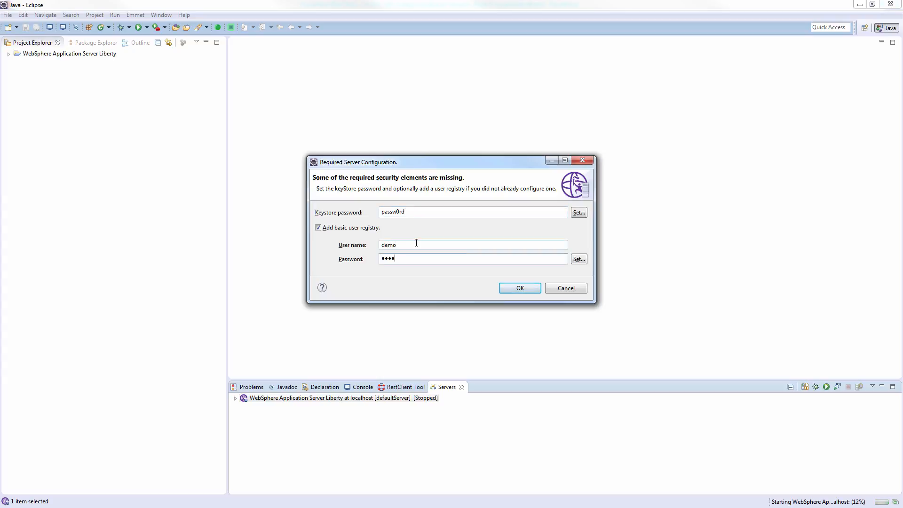
click(520, 288)
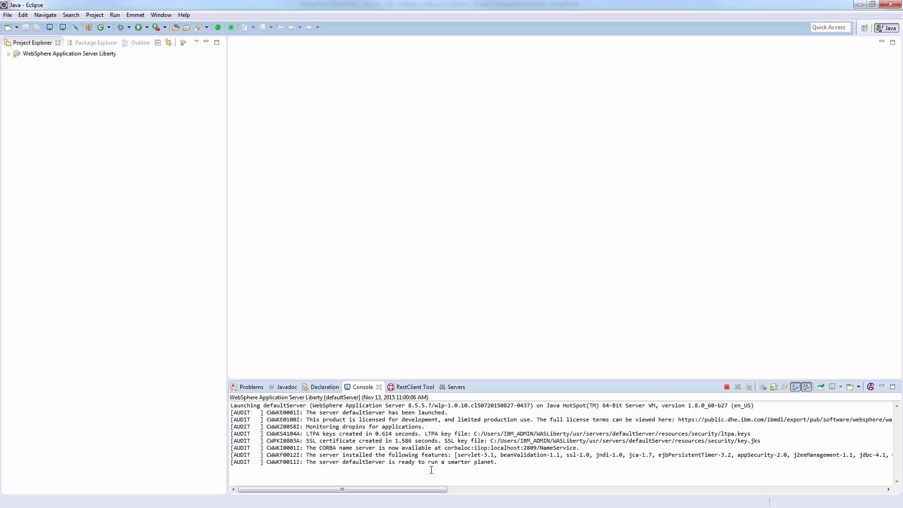
Step: Highlight the console line reporting the server is ready, then return to the Servers tab
drag(307, 462, 500, 463)
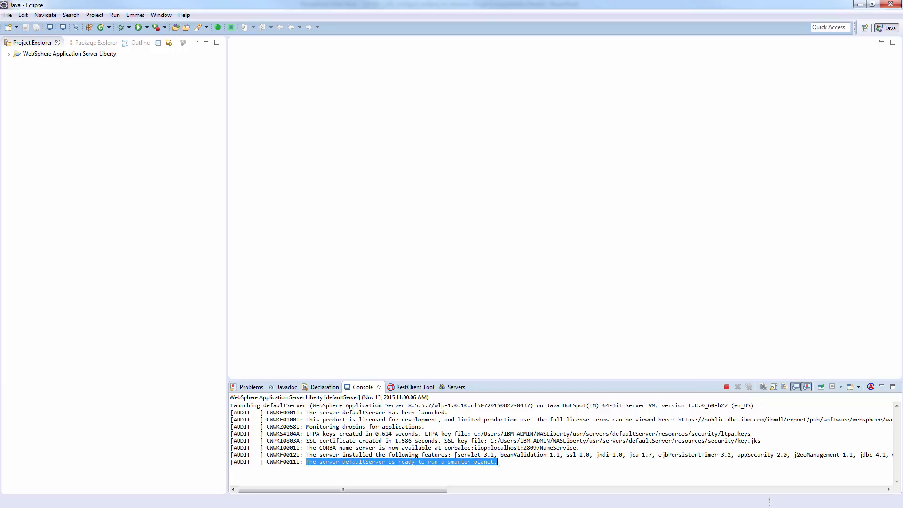
click(454, 388)
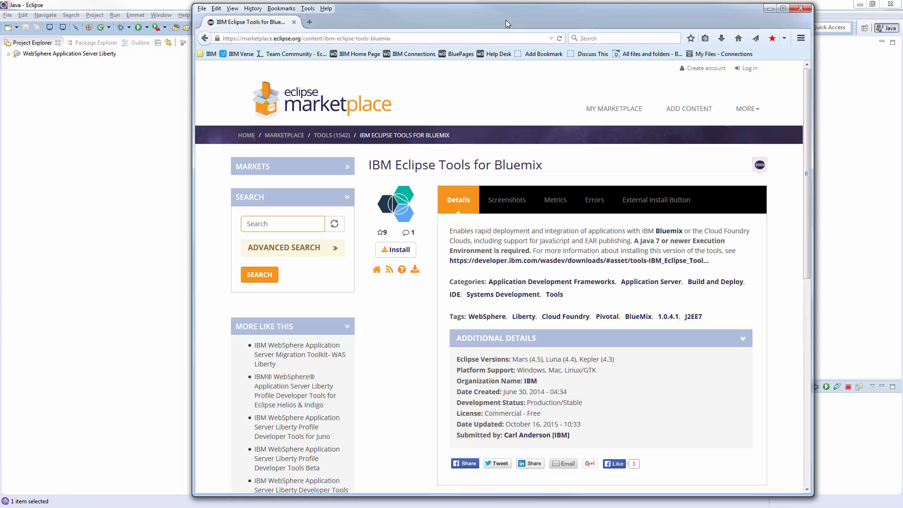
Step: Install IBM Eclipse Tools for Bluemix from the Marketplace, confirming features and accepting the license
drag(506, 22, 590, 19)
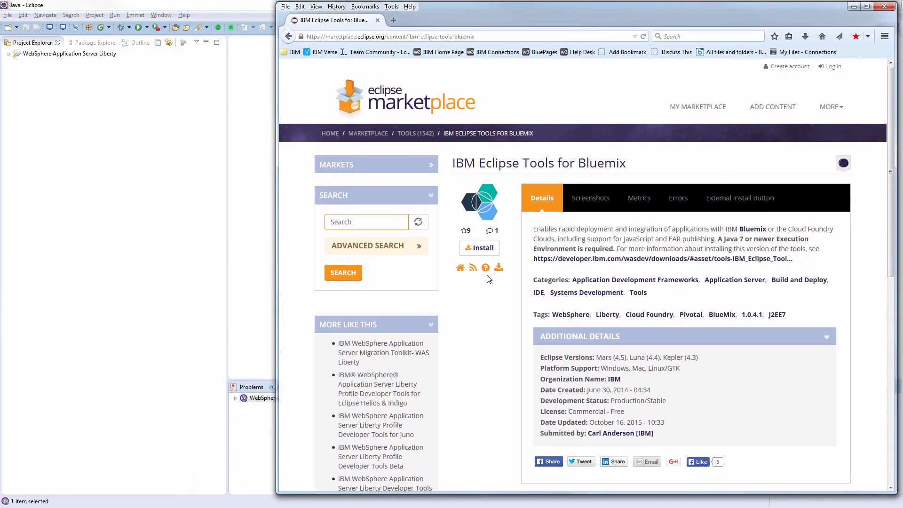
drag(483, 249, 249, 230)
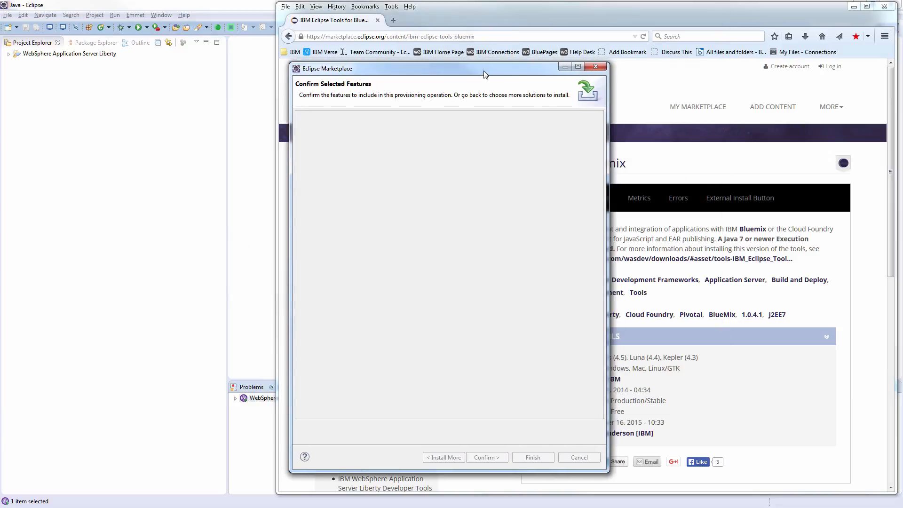
drag(487, 62, 375, 62)
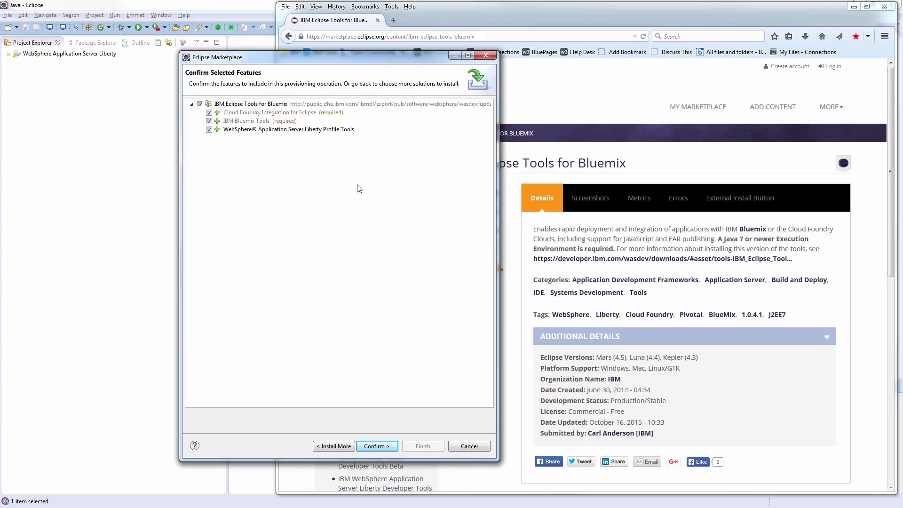
click(381, 447)
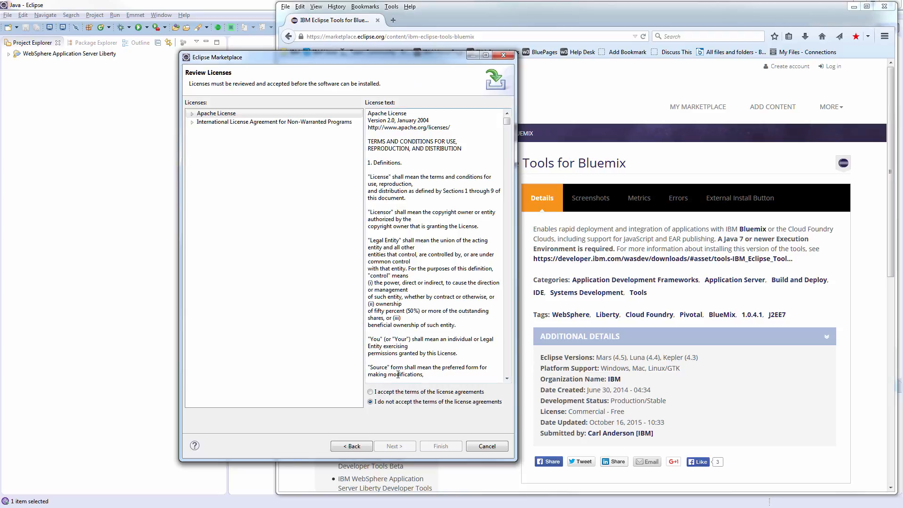
click(370, 392)
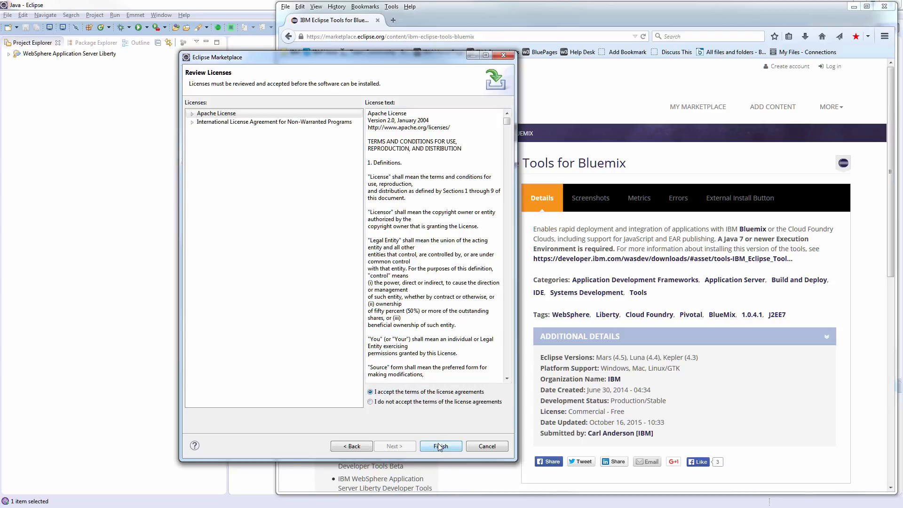
click(439, 447)
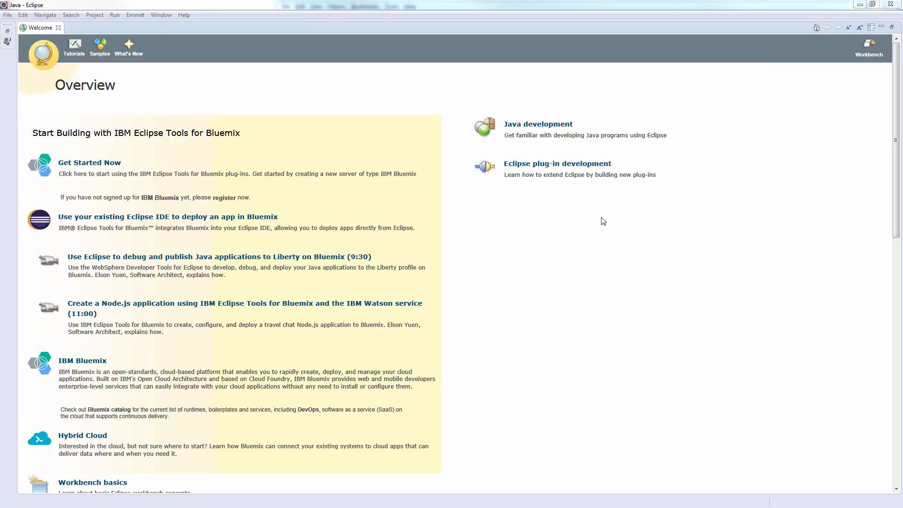
Step: Close the Bluemix Welcome overview and right-click the local server in the Servers view
click(59, 27)
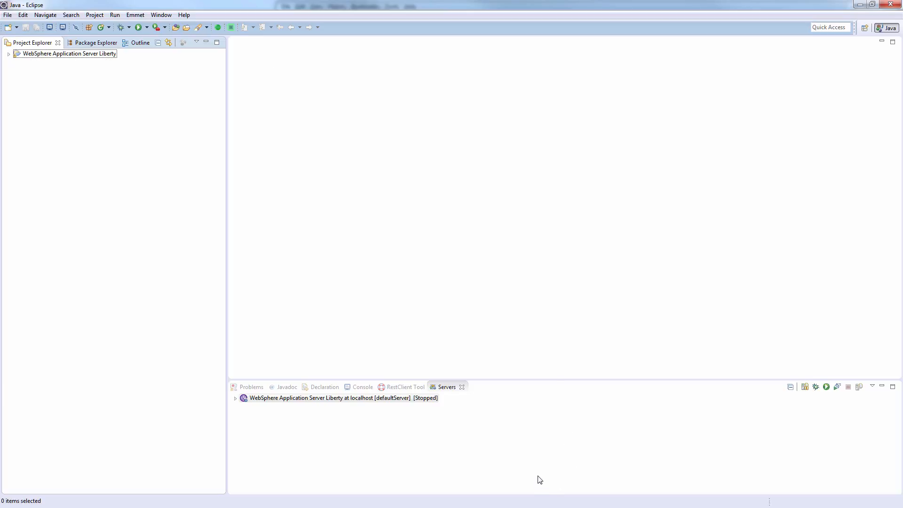
right_click(466, 422)
Step: Start a new server definition and pick IBM Bluemix as the server type
mouse_move(568, 211)
click(631, 214)
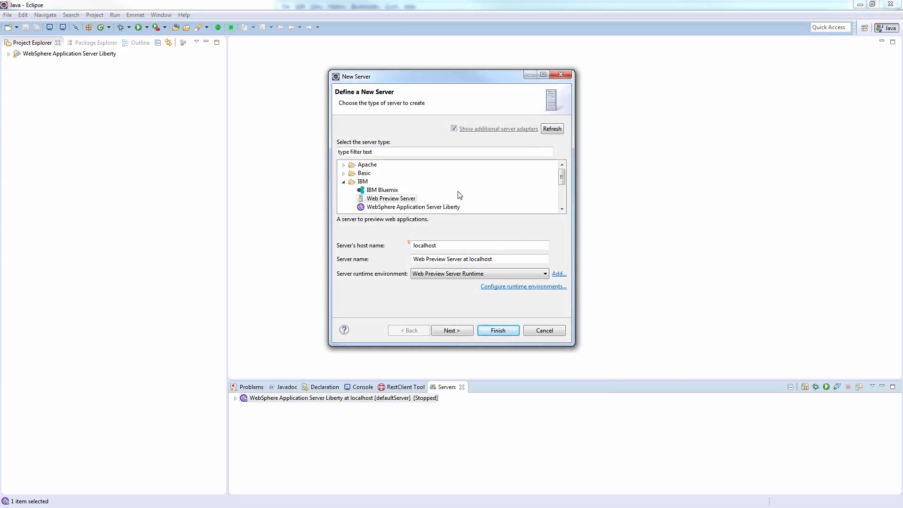
click(384, 191)
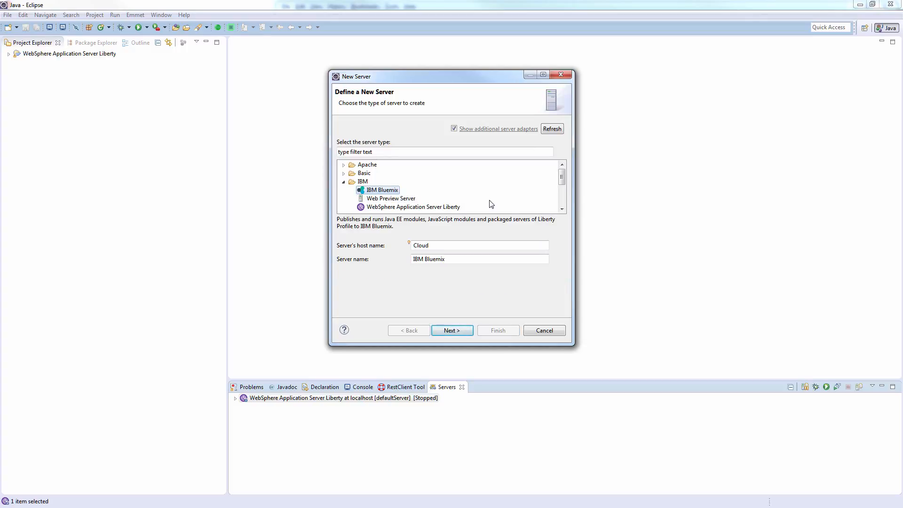
Step: Enter the Bluemix account e-mail and password, keep the default region URL, and validate the account
click(453, 330)
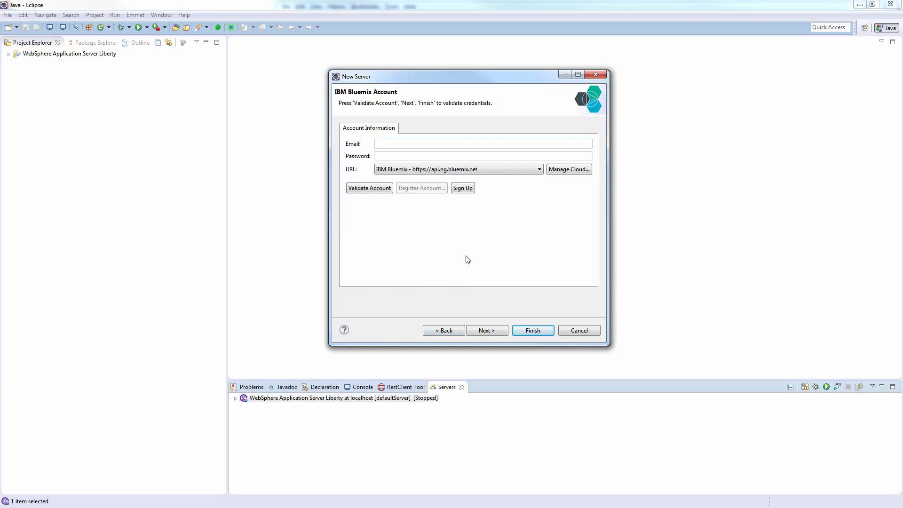
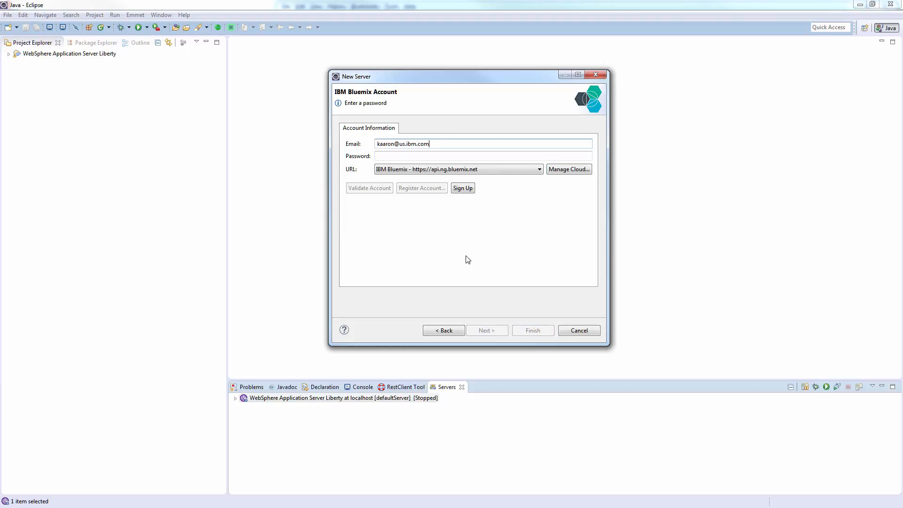
key(Tab)
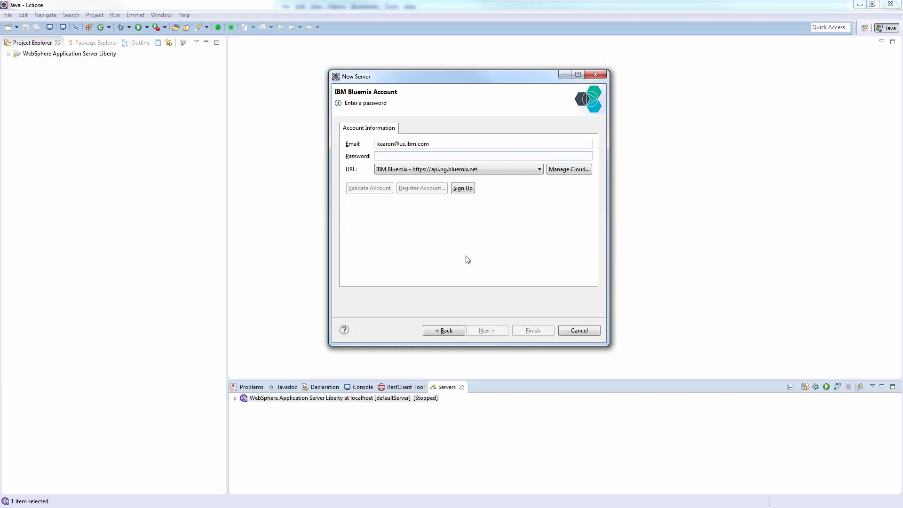
text(••••••••)
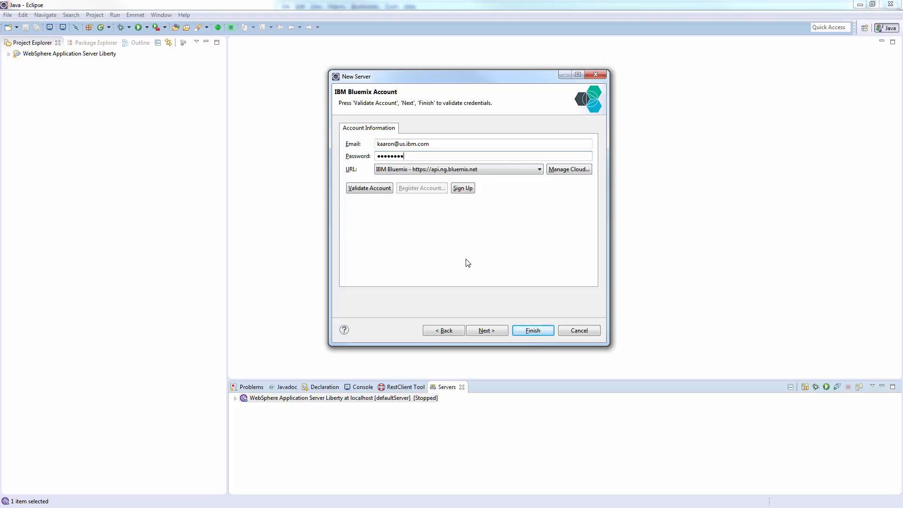
click(498, 171)
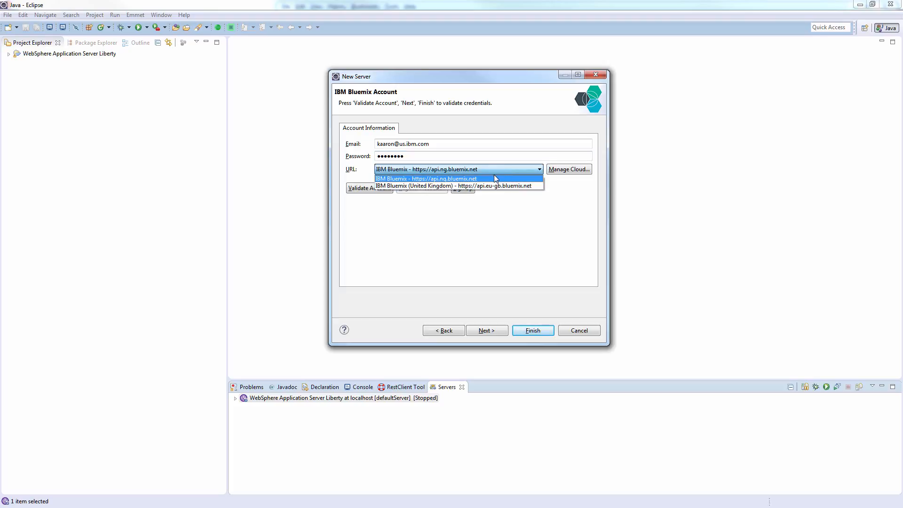
click(508, 179)
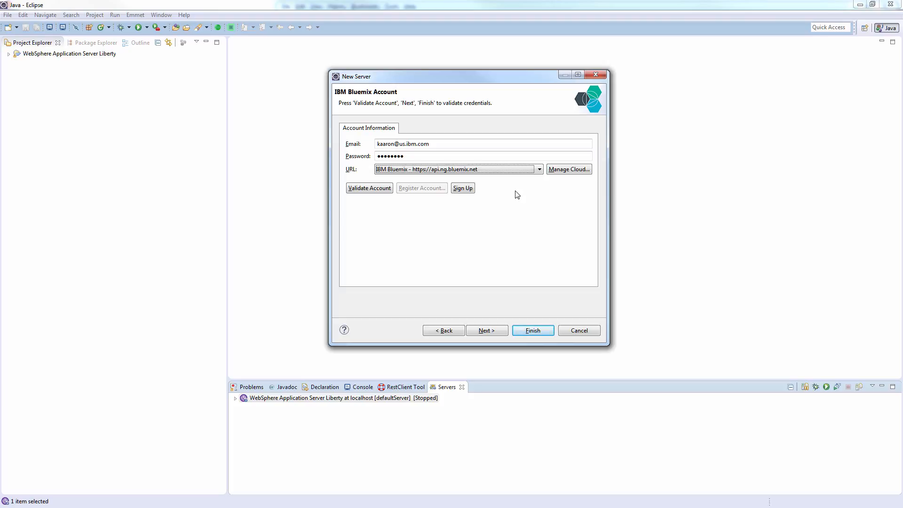
click(369, 188)
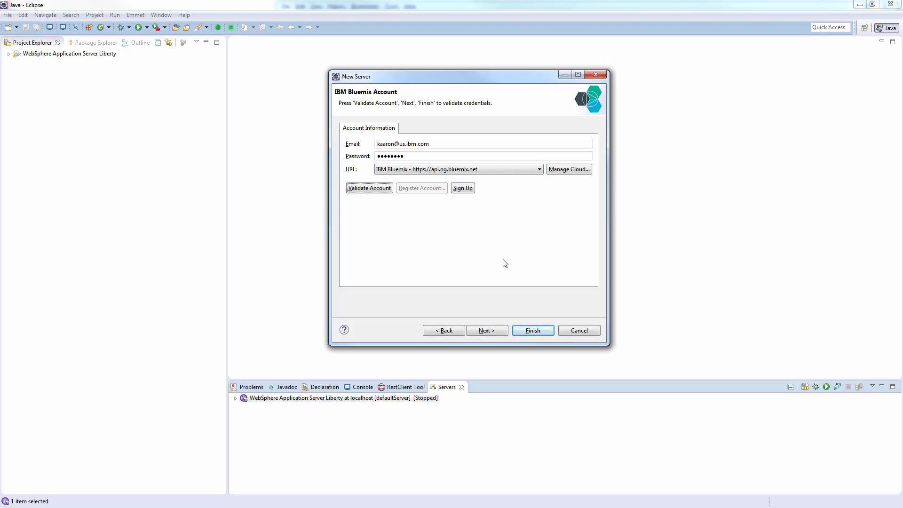
click(497, 330)
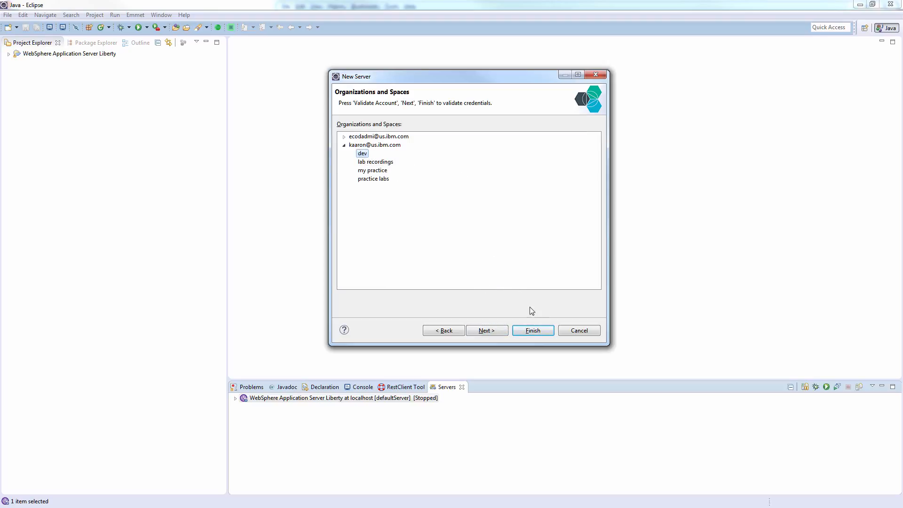
Step: Complete the wizard so the IBM Bluemix server is created on the dev space
click(534, 330)
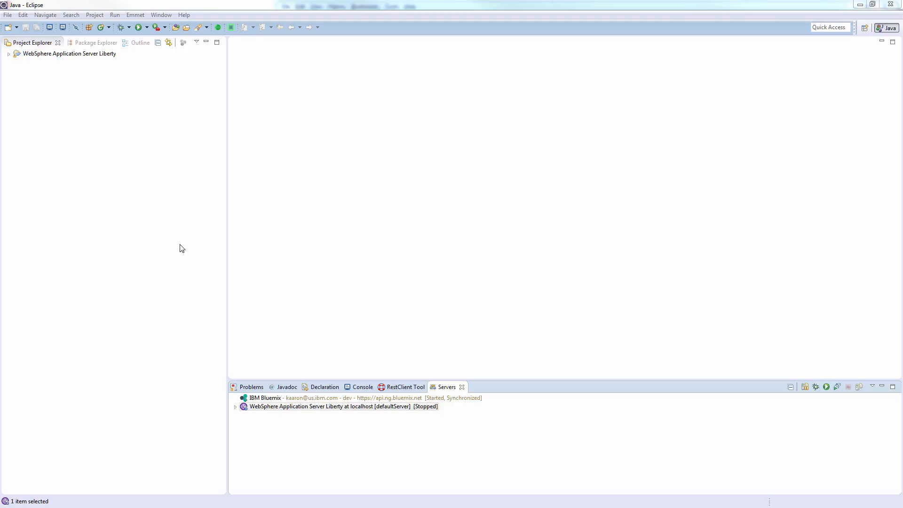
click(7, 15)
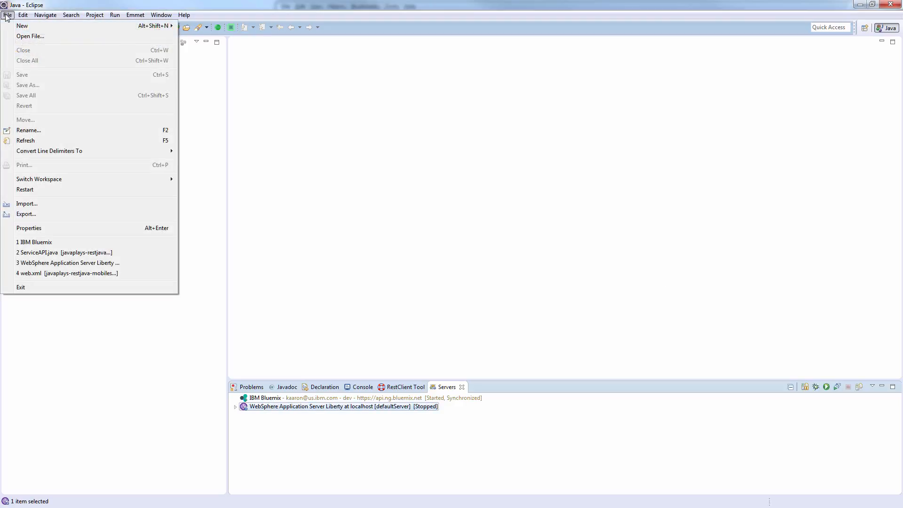
Step: Choose Git > Projects from Git as the import source and continue
click(36, 203)
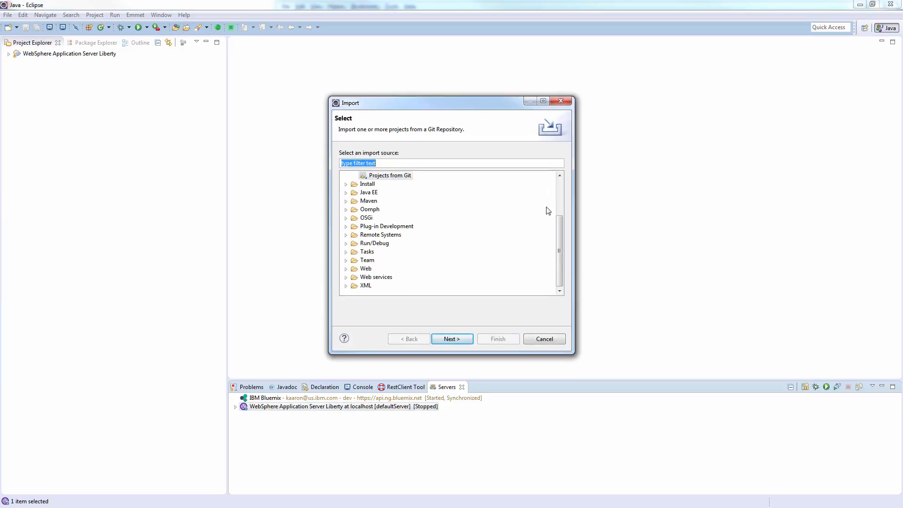
scroll(559, 235, up, 3)
click(364, 226)
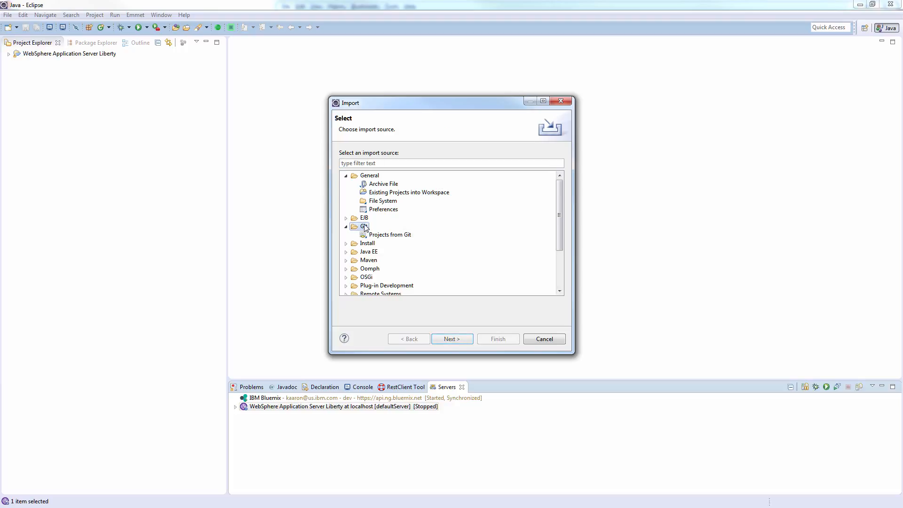
click(346, 175)
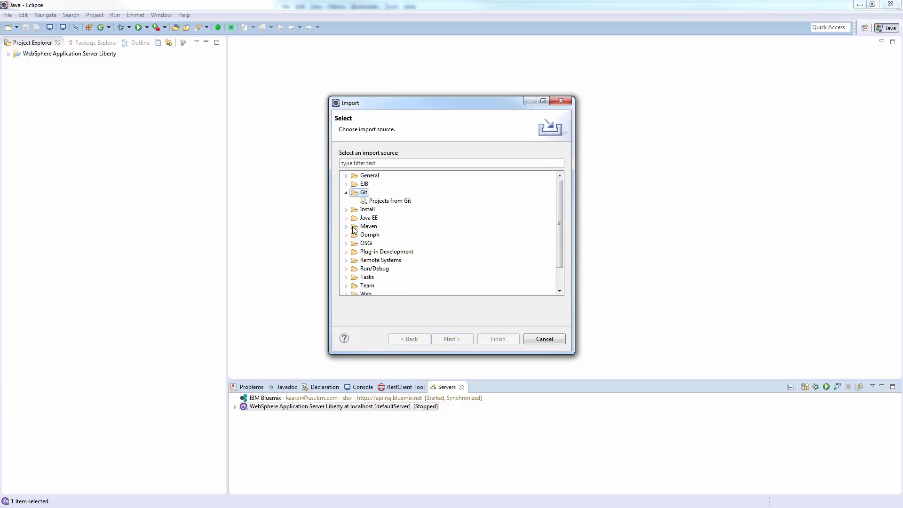
click(374, 201)
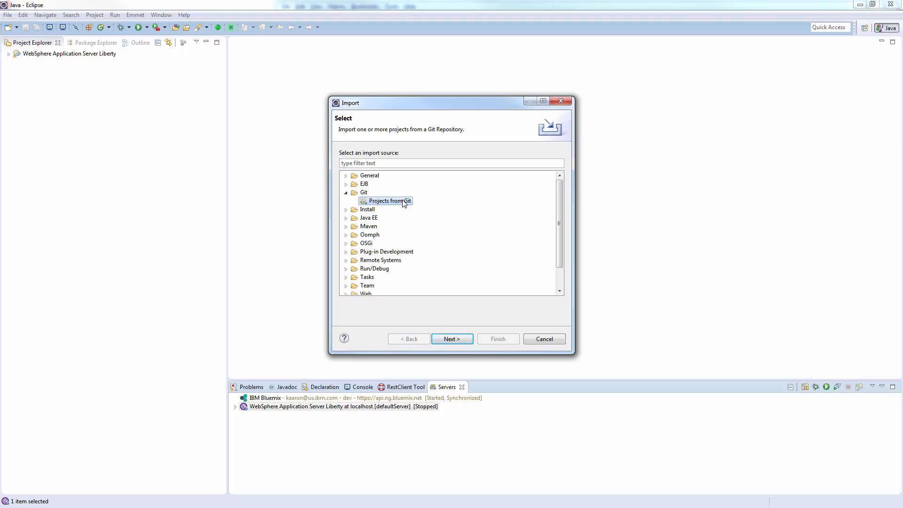
click(457, 339)
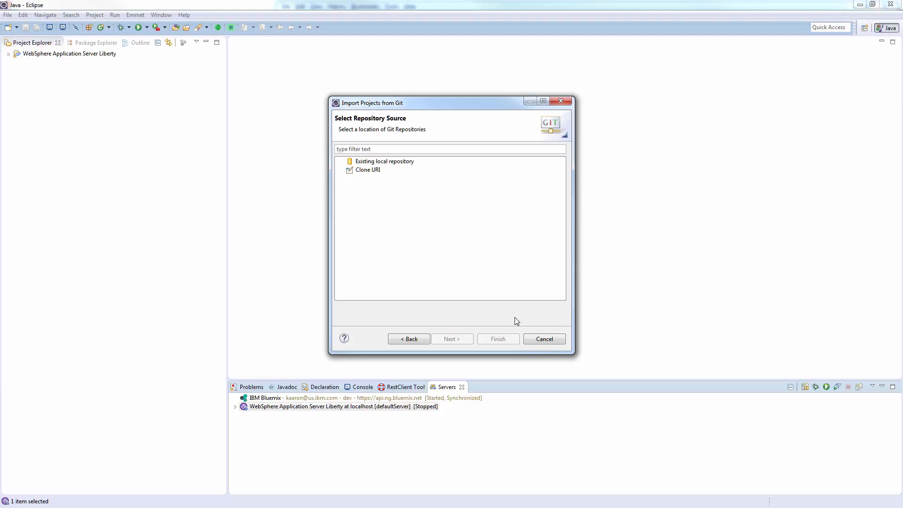
click(368, 170)
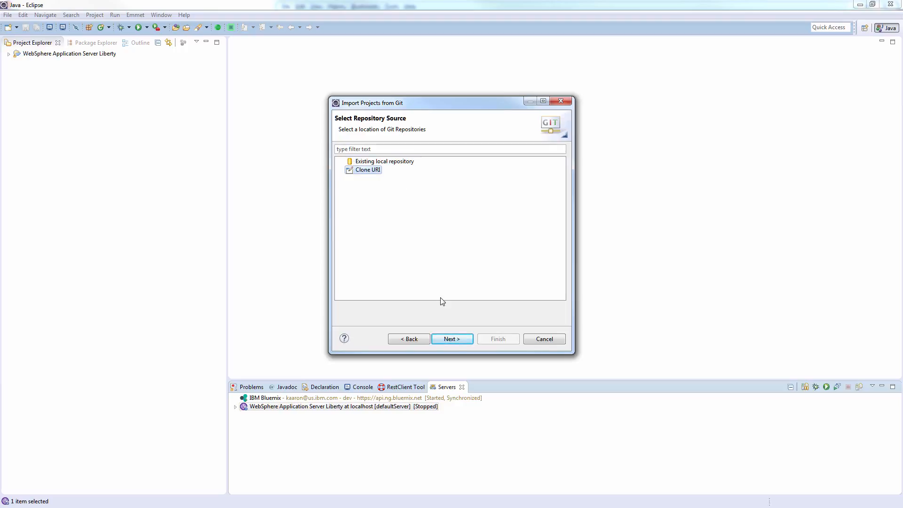
click(452, 338)
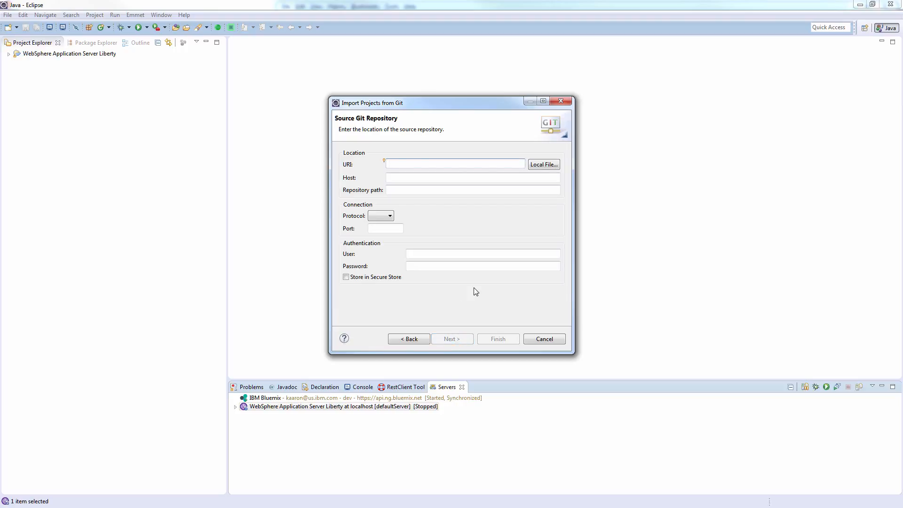
text(https)
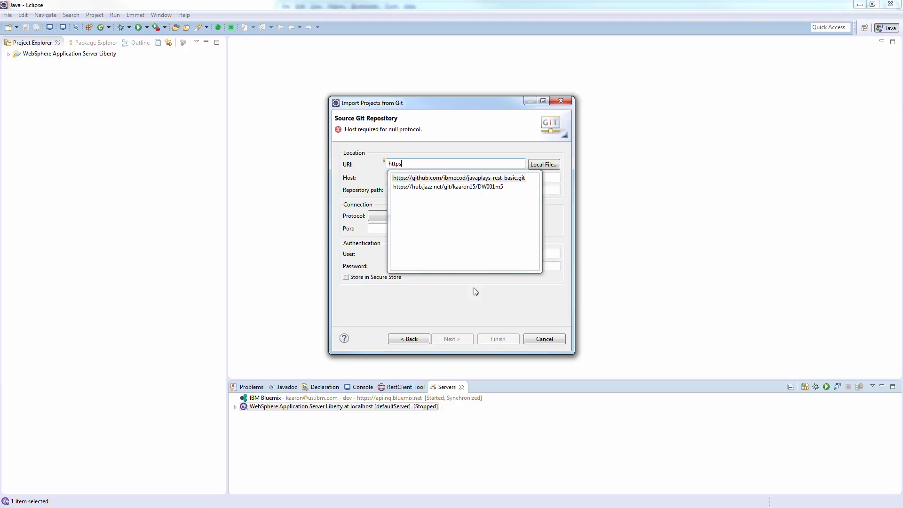
key(Escape)
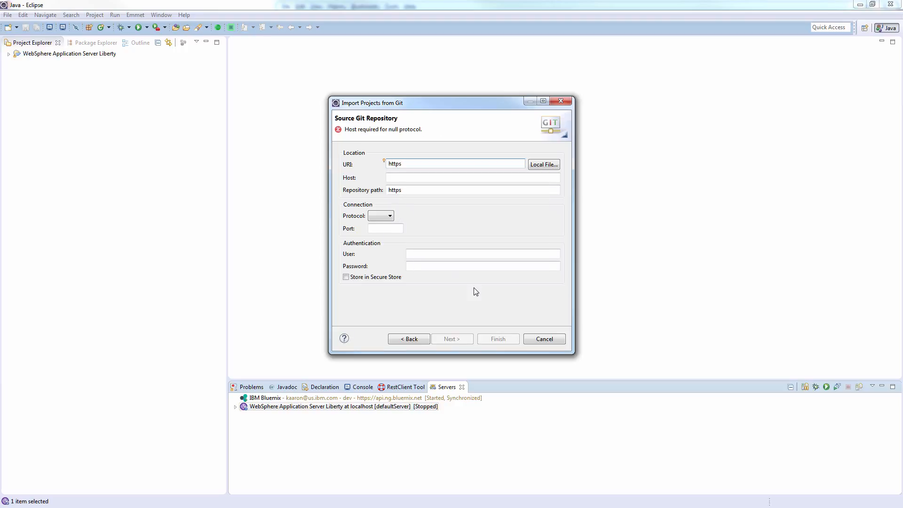
text(://git)
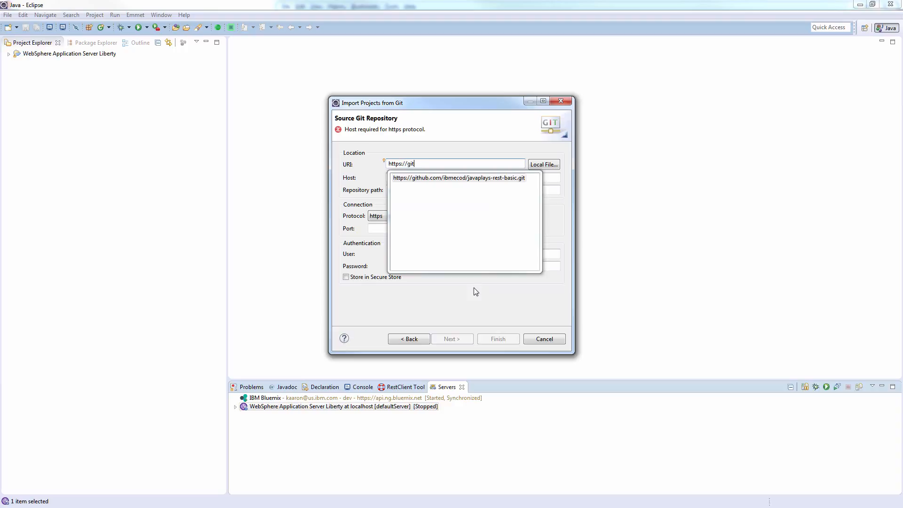
click(450, 180)
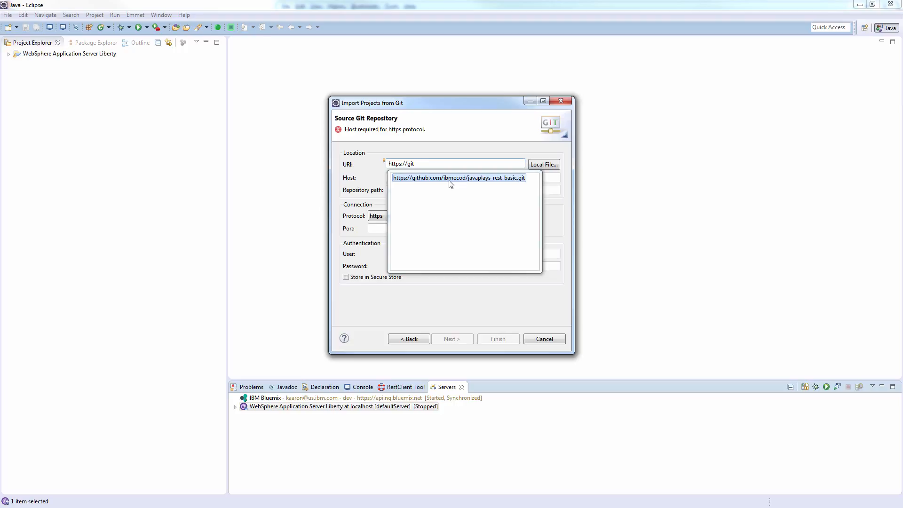
click(450, 181)
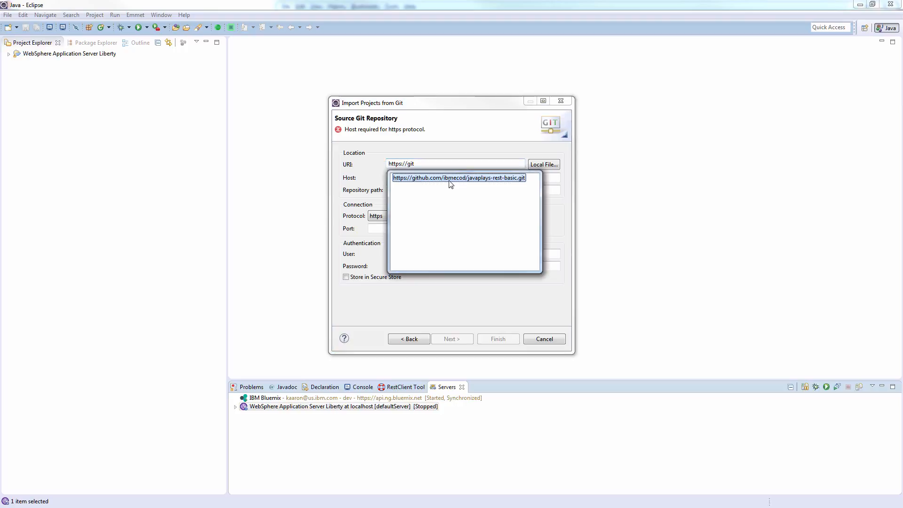
double_click(475, 178)
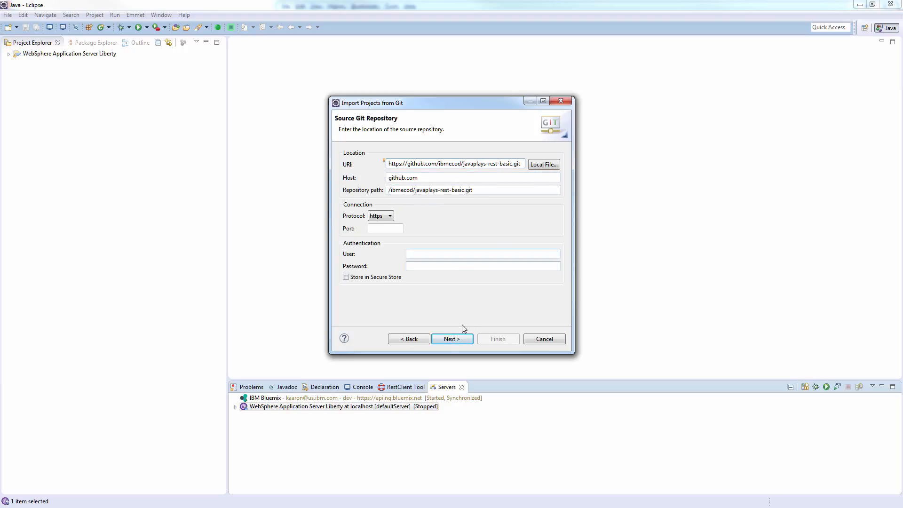
click(458, 342)
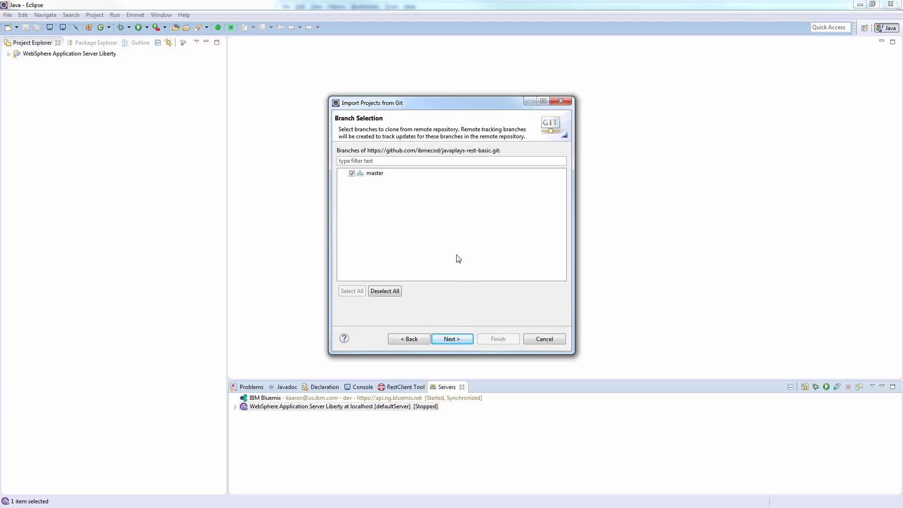
Step: Accept master and the default destination, then import javaplays-restjava-mobilestarterkit-templatecode as an existing project
click(445, 336)
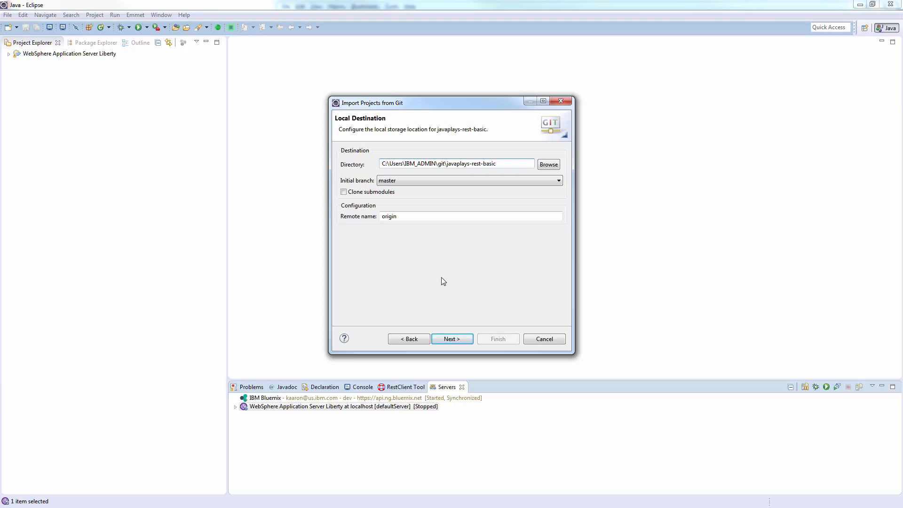
click(457, 337)
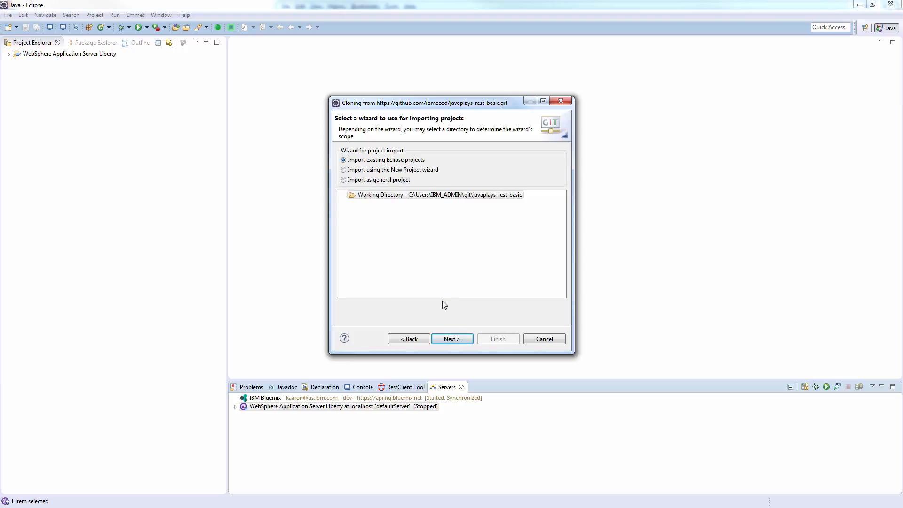
click(447, 339)
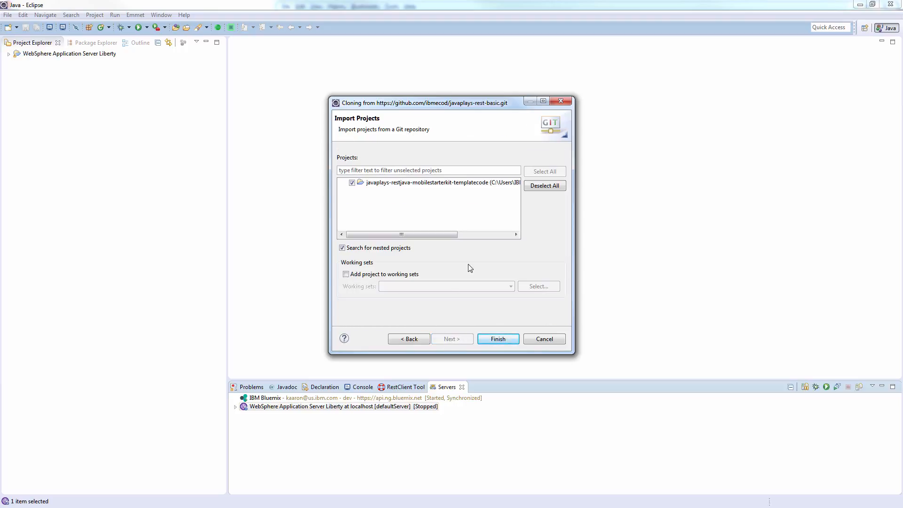
click(497, 339)
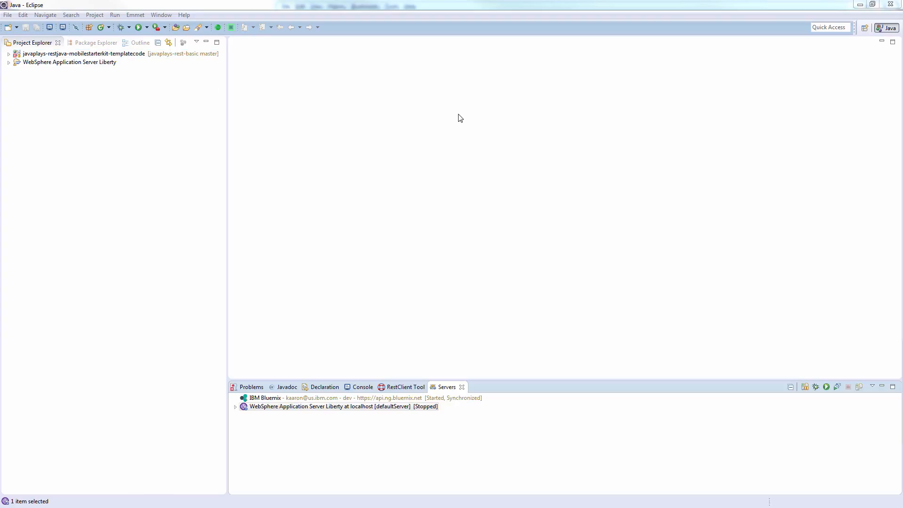
Step: Switch the project's JRE System Library from unbound Java SE 7 to workspace default jdk1.8.0_60
click(131, 56)
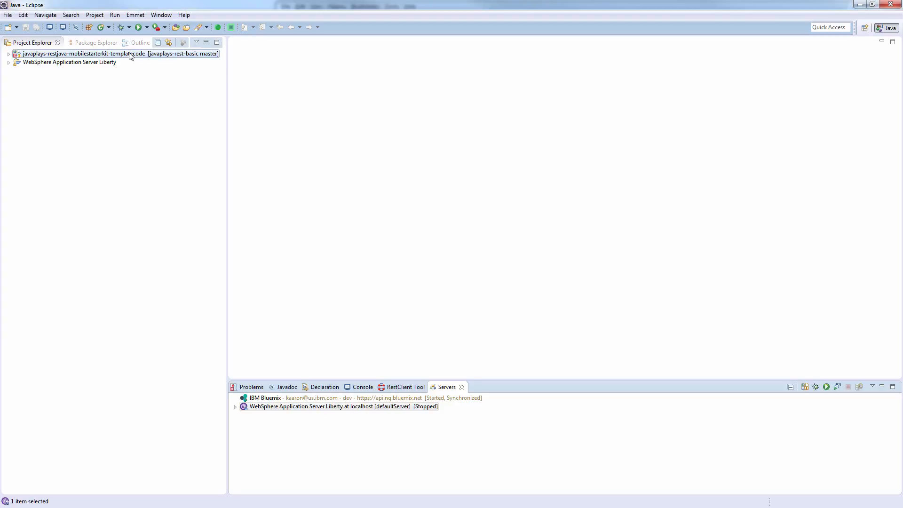
right_click(131, 55)
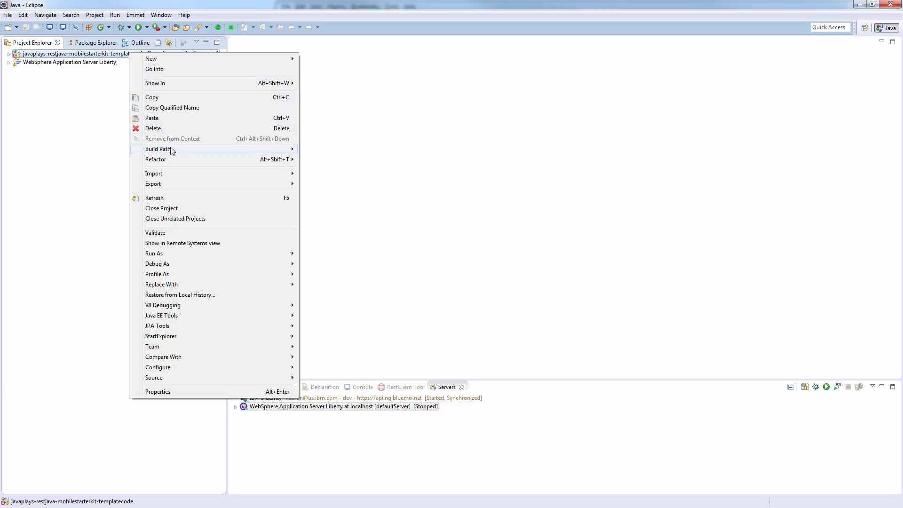
mouse_move(172, 150)
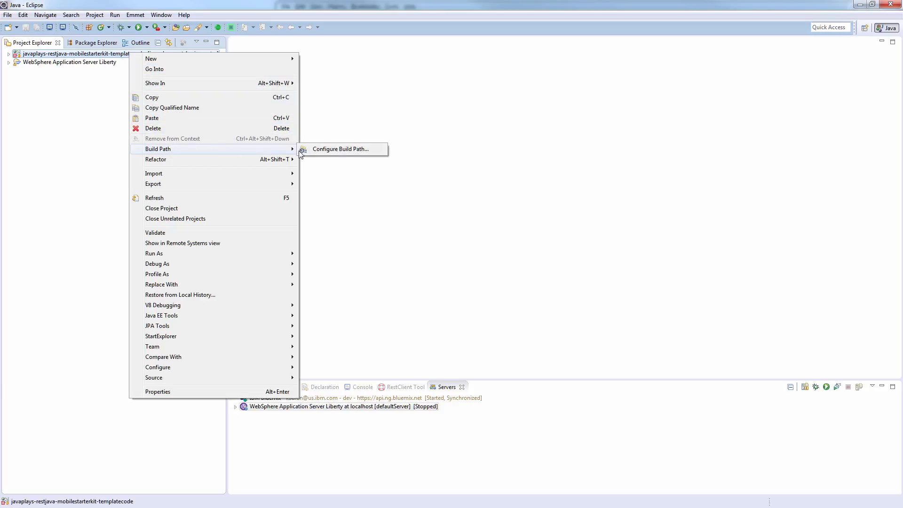
click(332, 150)
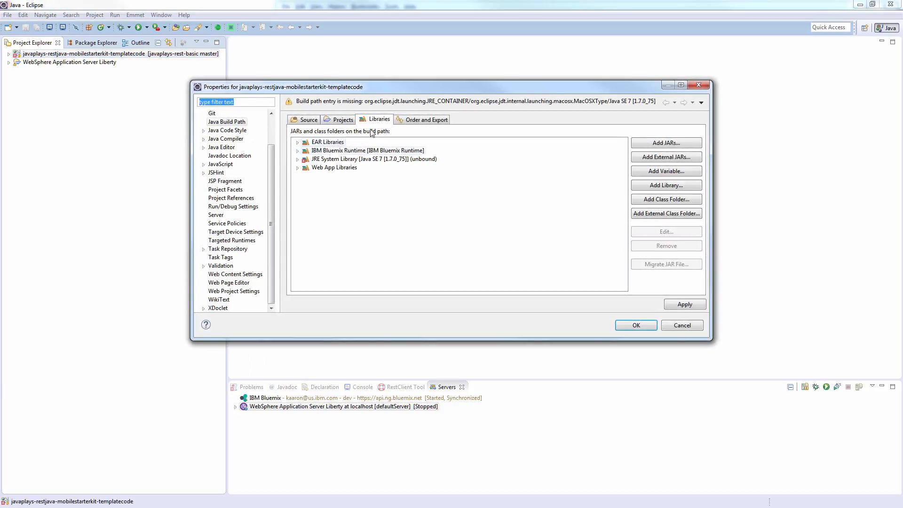
click(331, 162)
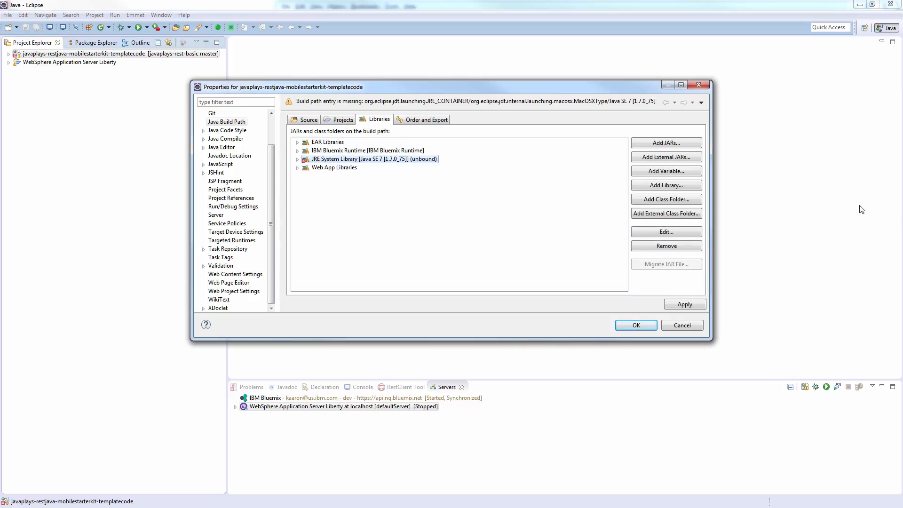
click(676, 231)
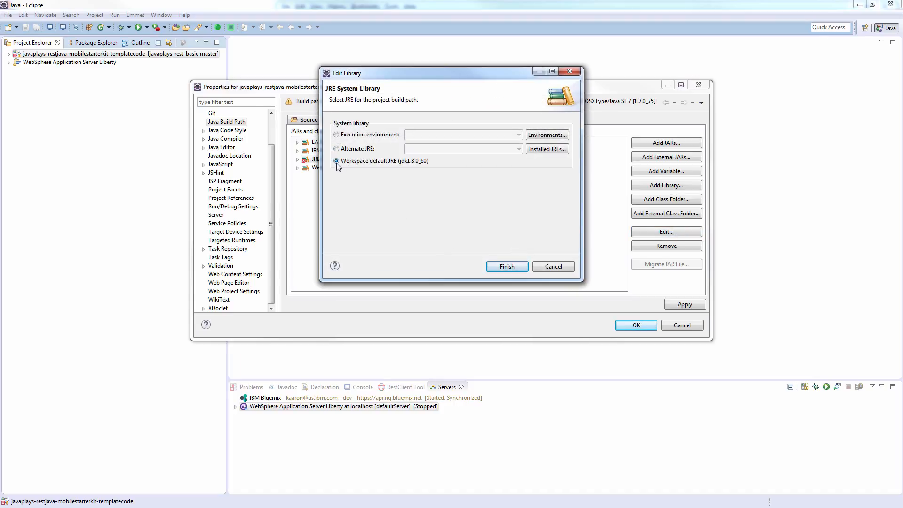
click(506, 267)
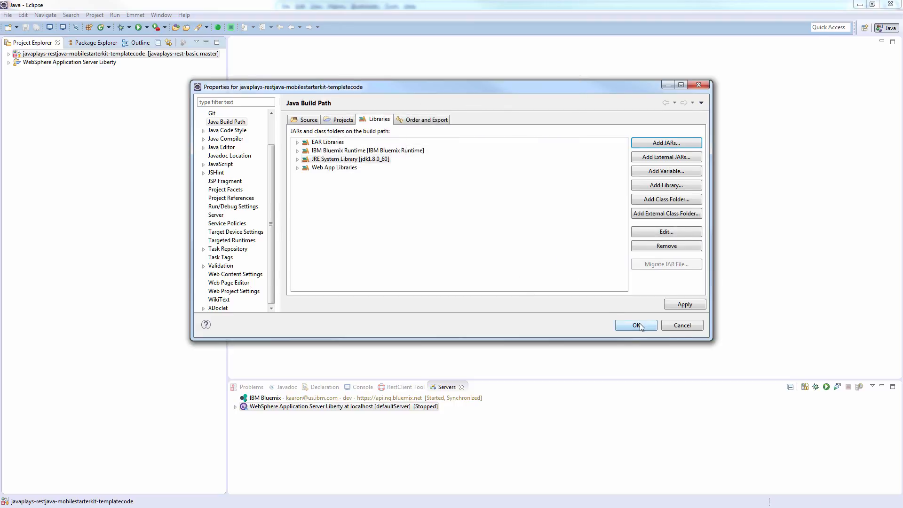
click(640, 326)
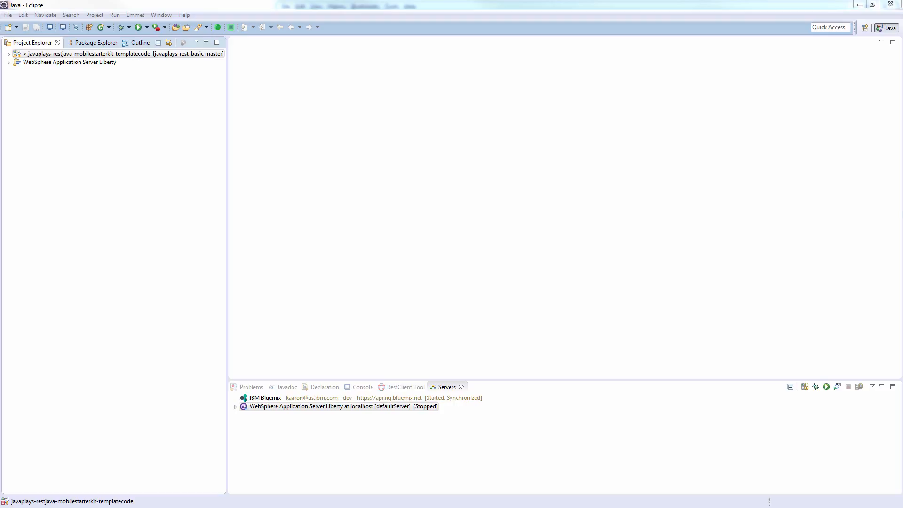
Step: Run the project on local WebSphere Liberty, copy its Hello!!! page address, and bring Postman over Eclipse
right_click(142, 55)
mouse_move(218, 255)
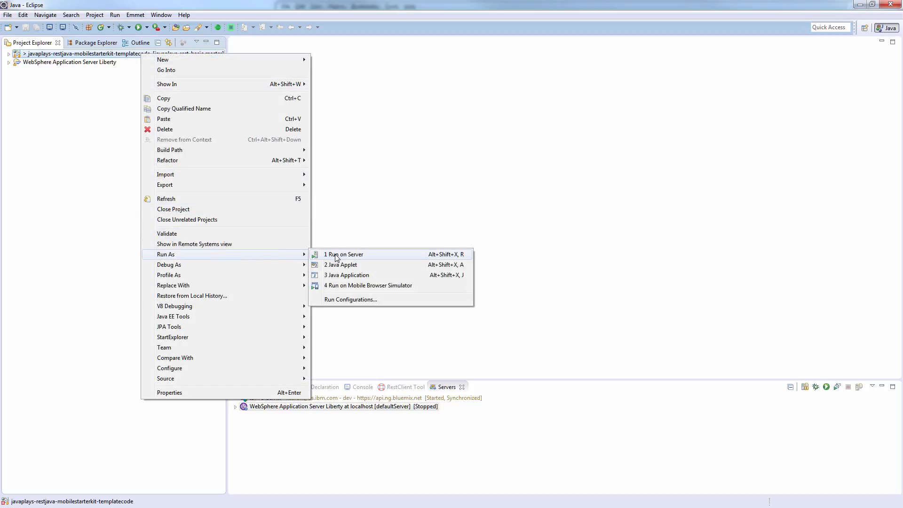
click(336, 255)
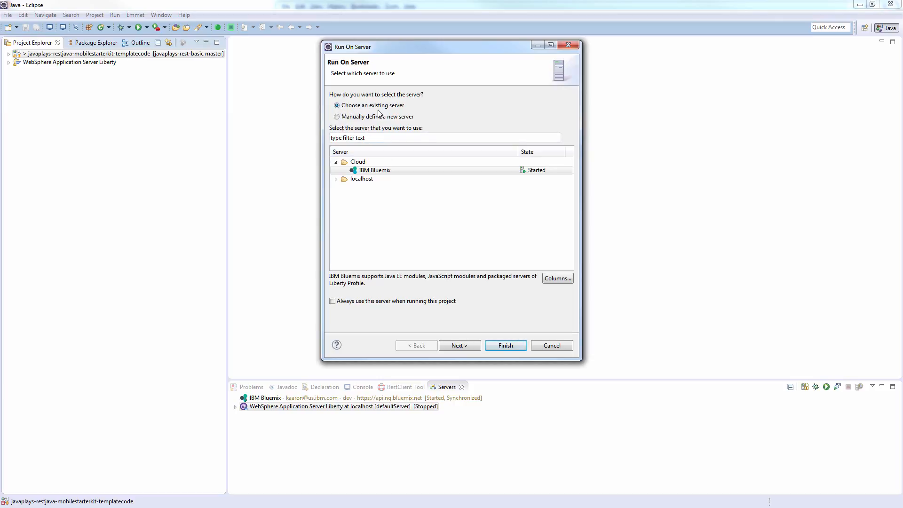
click(335, 162)
click(336, 171)
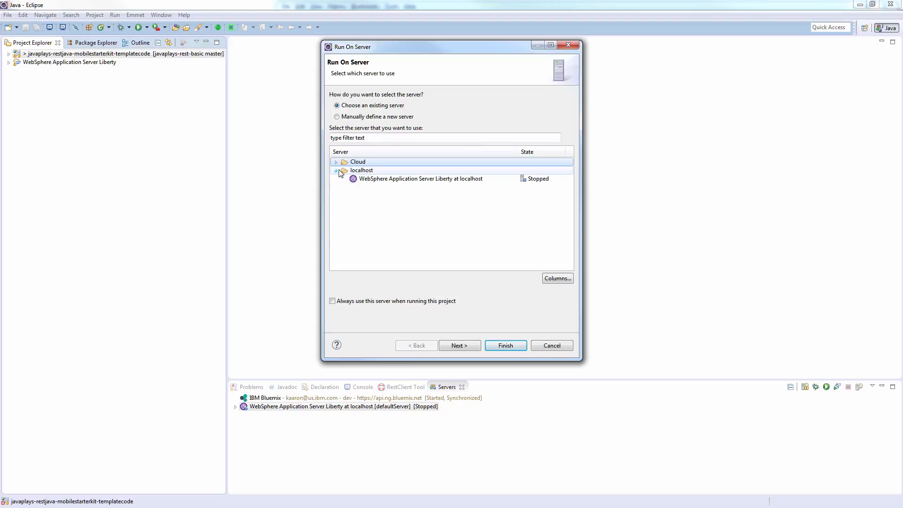
click(407, 181)
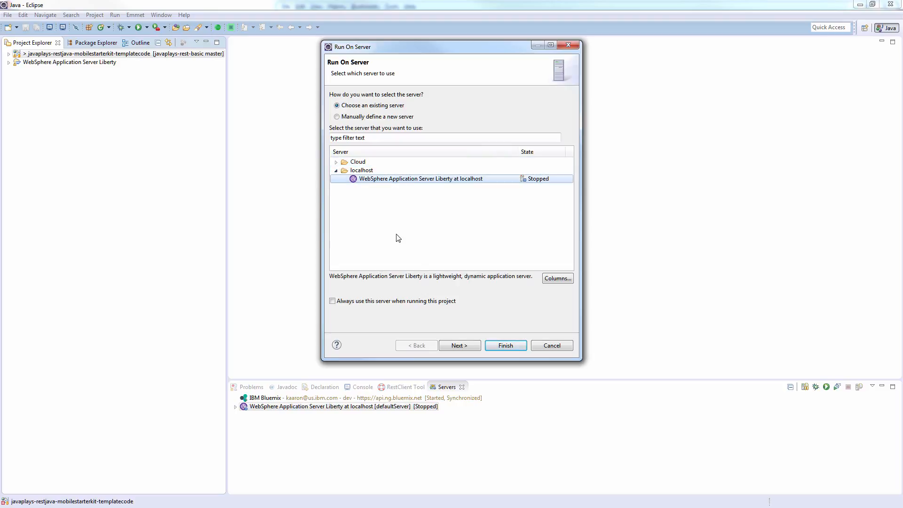
click(506, 346)
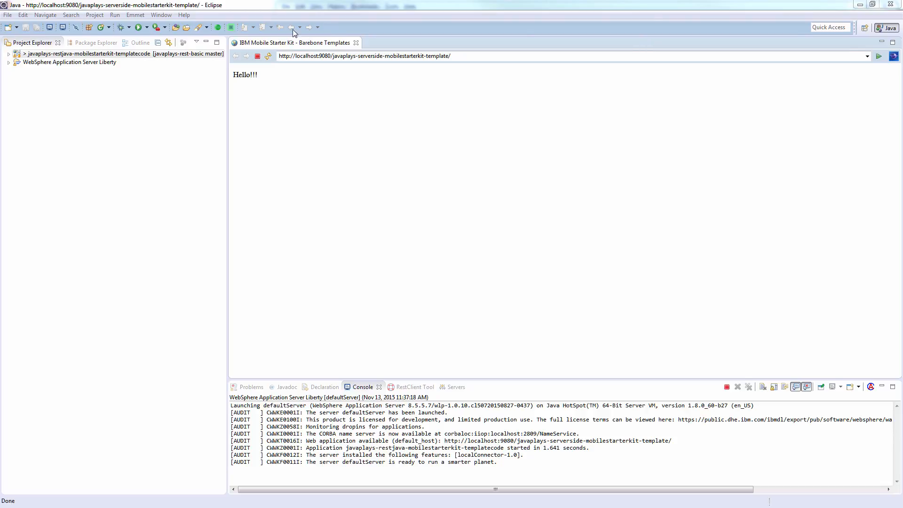
click(463, 59)
key(ctrl+c)
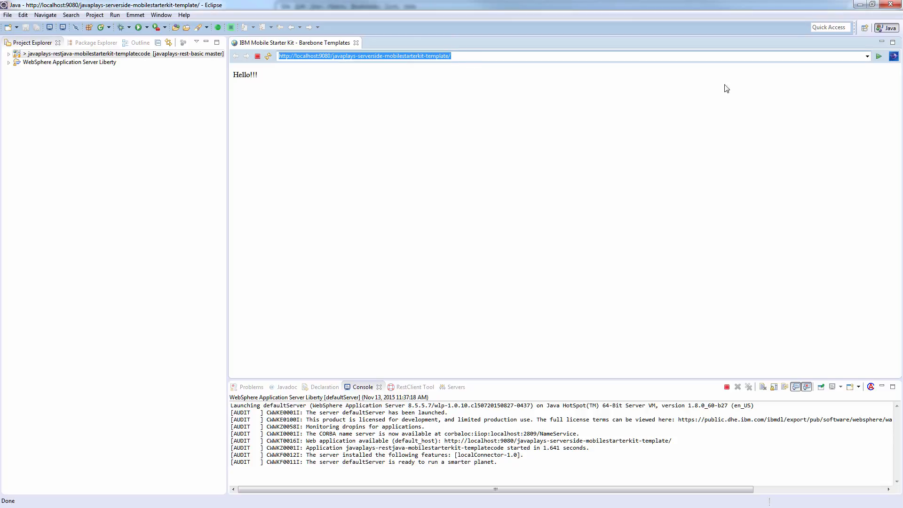
drag(902, 32, 440, 40)
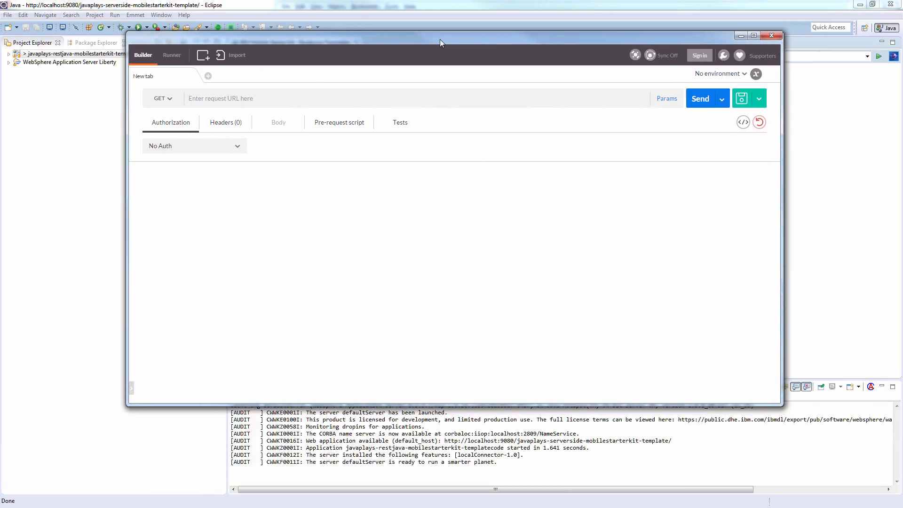
Step: Make a POST request to the local app's address plus api/service/login
double_click(440, 40)
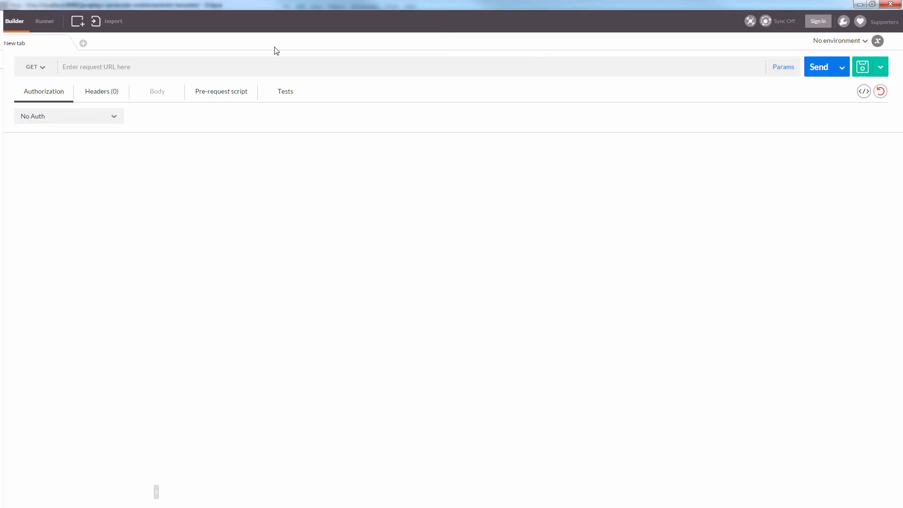
double_click(320, 4)
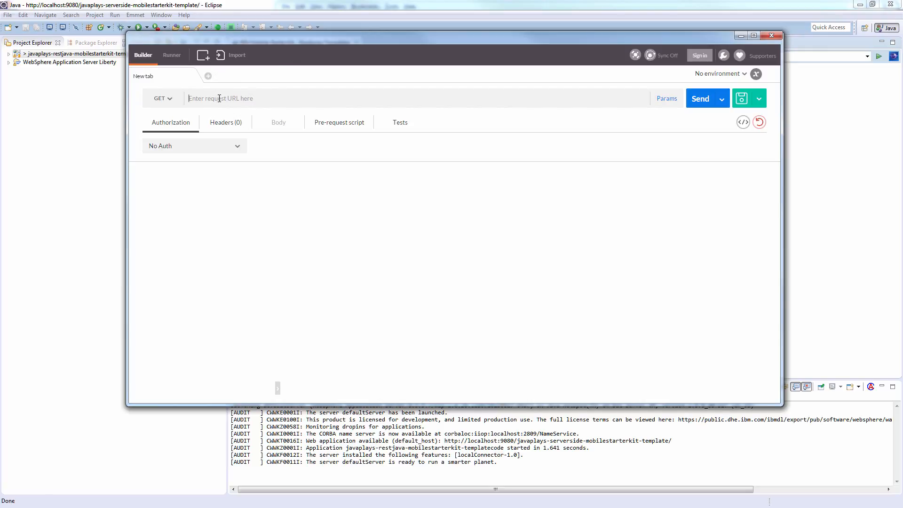
key(ctrl+v)
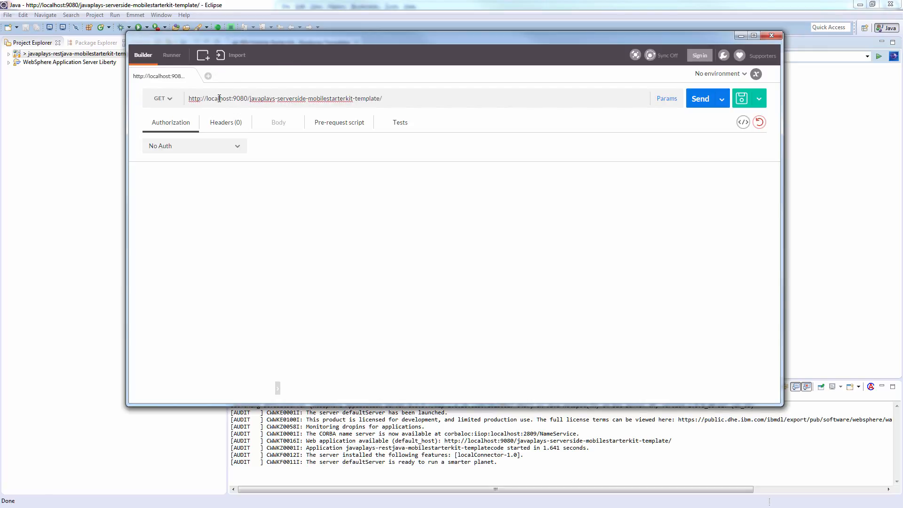
text(api/service/login)
click(162, 99)
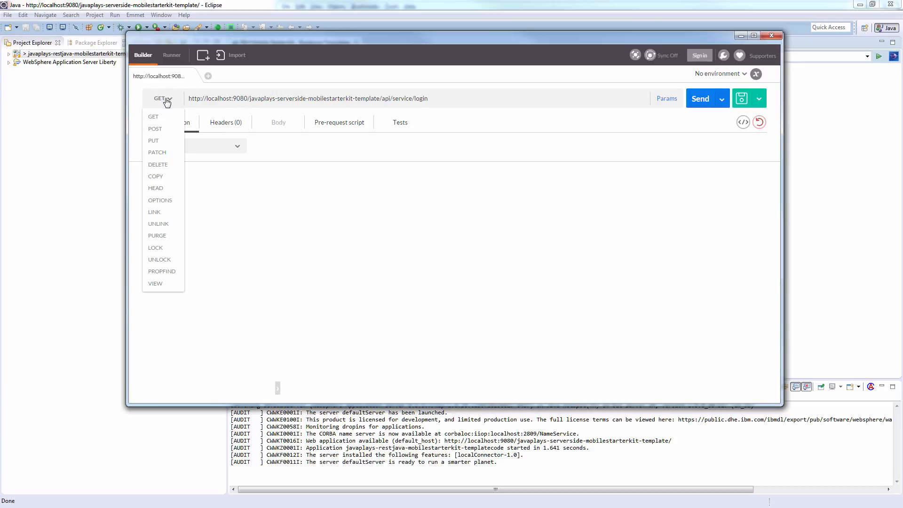
click(160, 127)
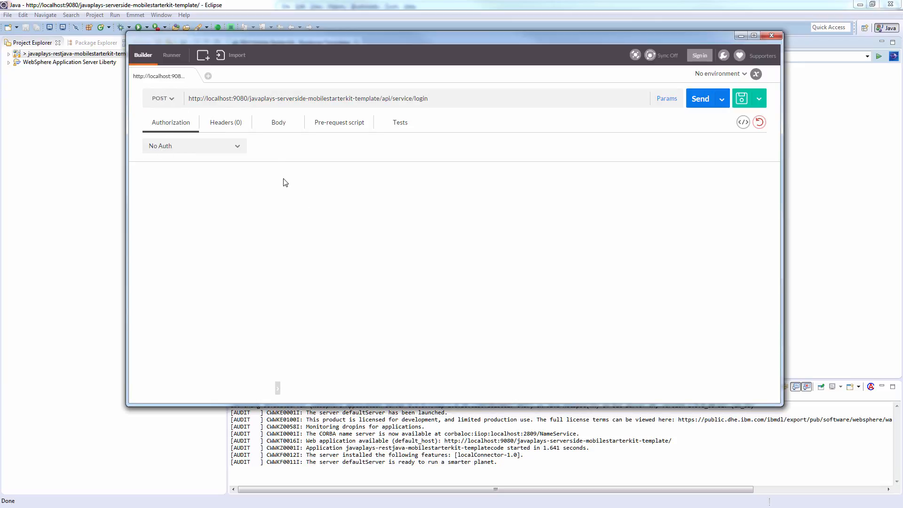
click(278, 124)
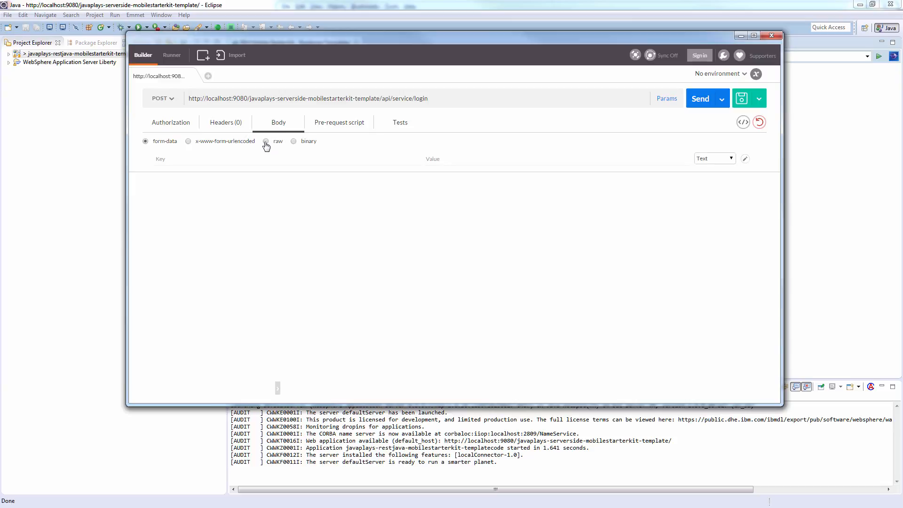
click(266, 142)
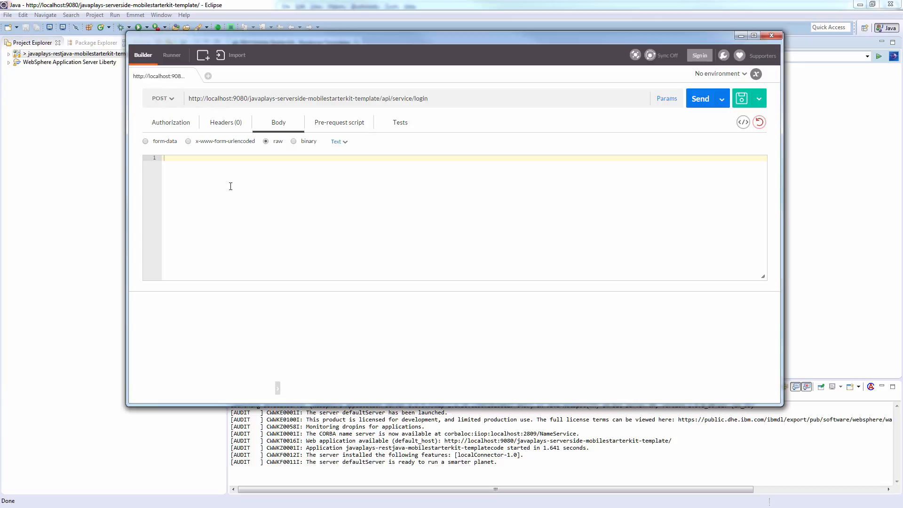
key(ctrl+v)
click(231, 186)
text({)
key(Return)
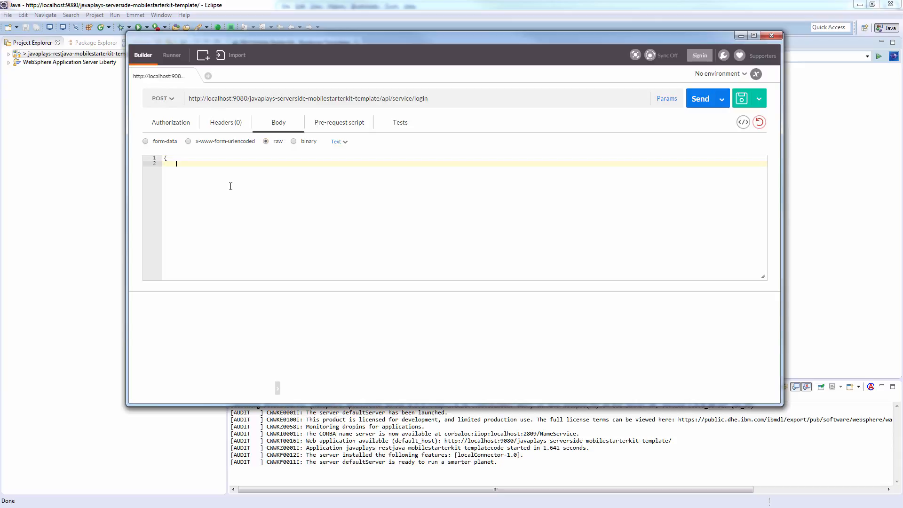
text("user_id:)
text(:"admin",)
key(Return)
text("p)
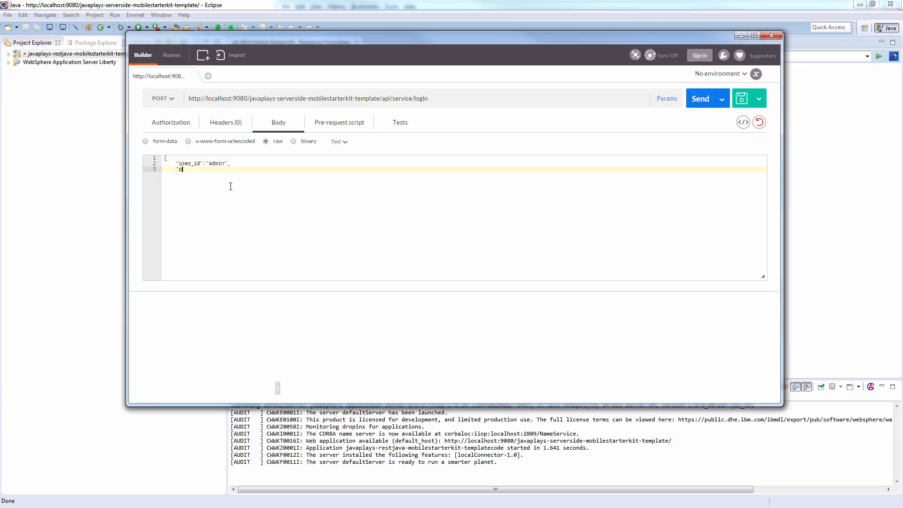
text(assword":"password")
key(Return)
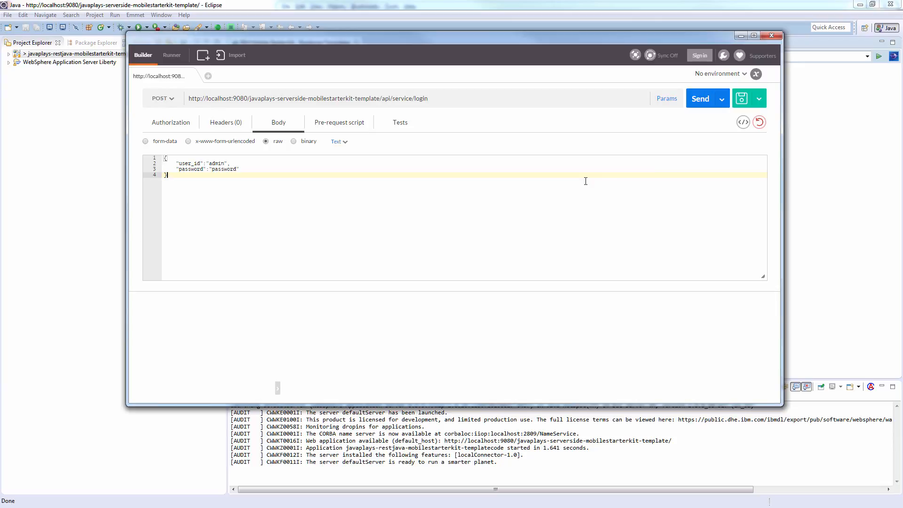
Step: Send the login request and confirm the 200 OK "Successful" response before returning to Eclipse
click(694, 102)
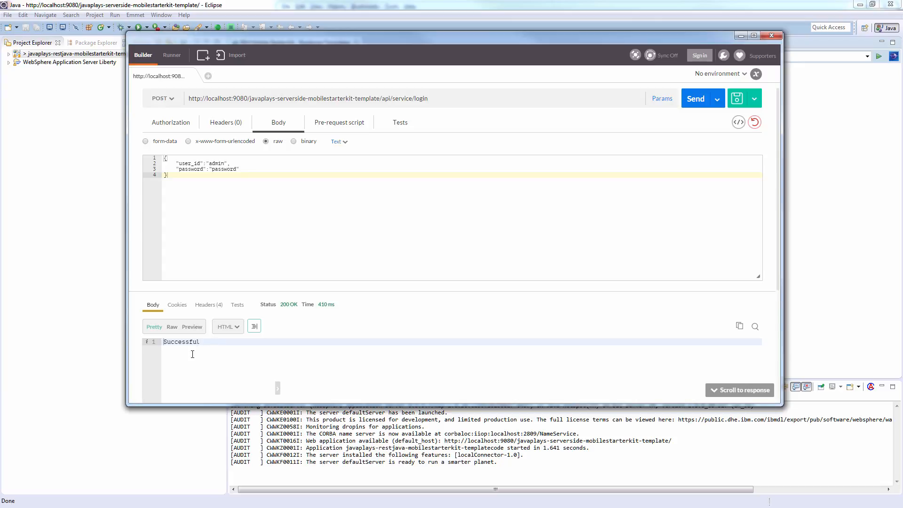
drag(201, 342, 162, 343)
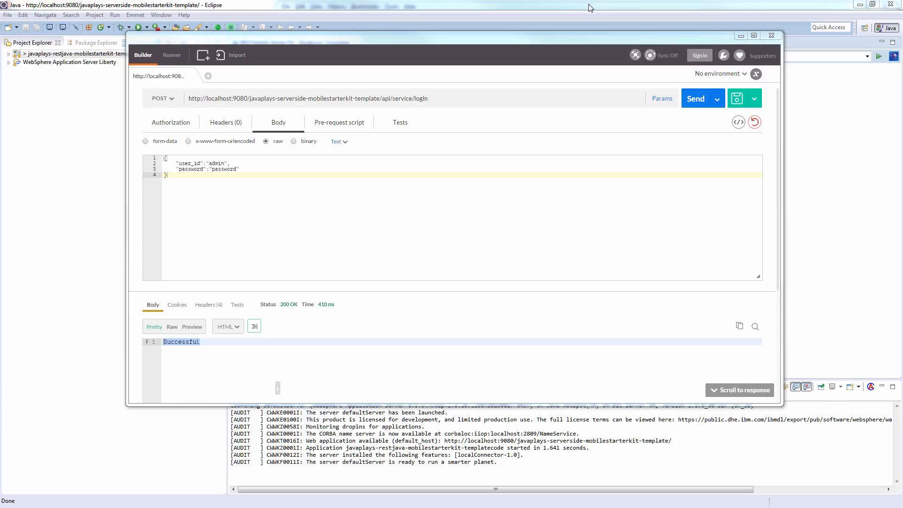
click(589, 7)
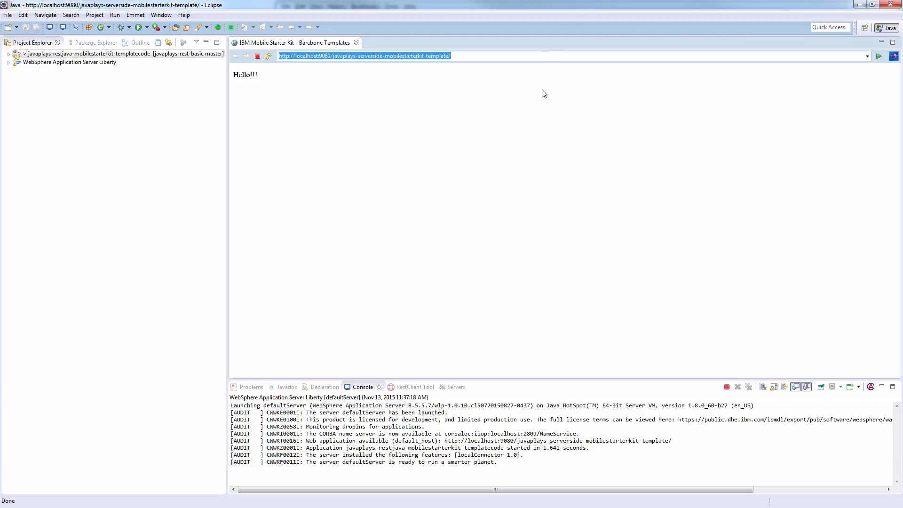
Step: Run the project on the IBM Bluemix server as app javaplays-restjava-mobilestarterkit-templatecode-ka106
right_click(126, 57)
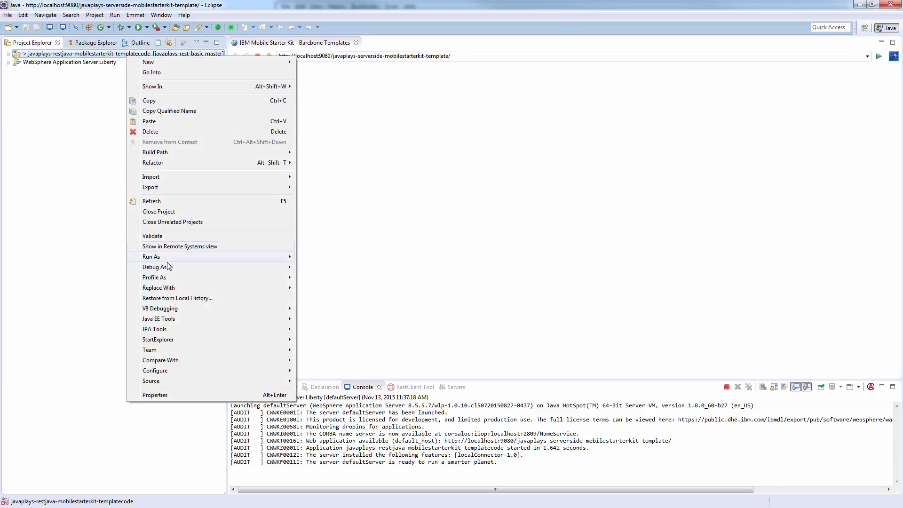
mouse_move(170, 257)
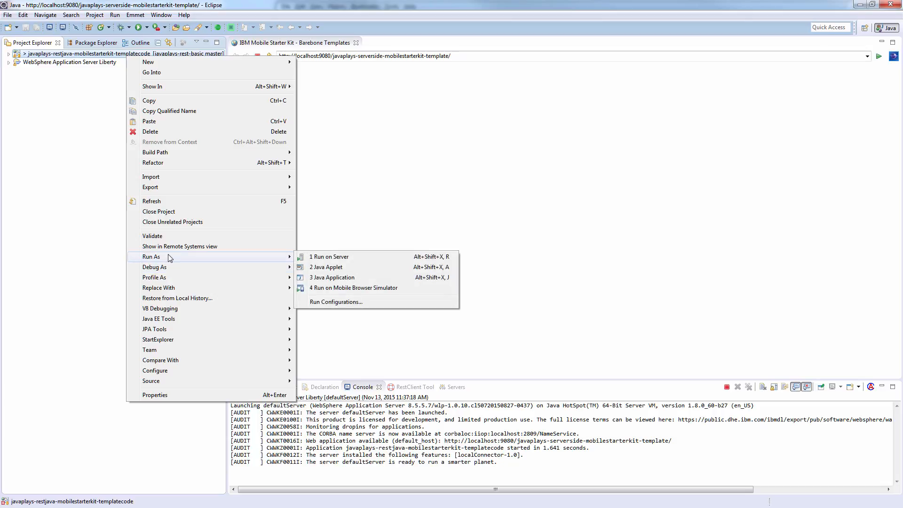
click(335, 258)
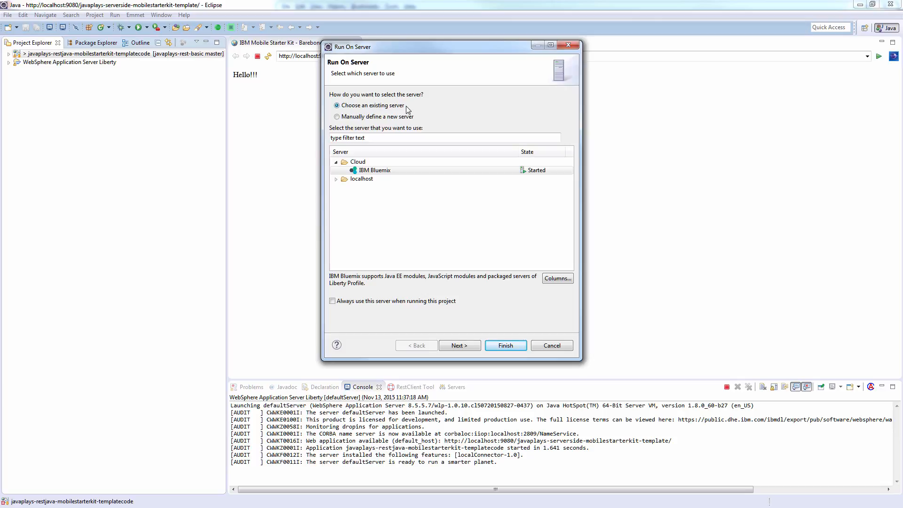
click(387, 172)
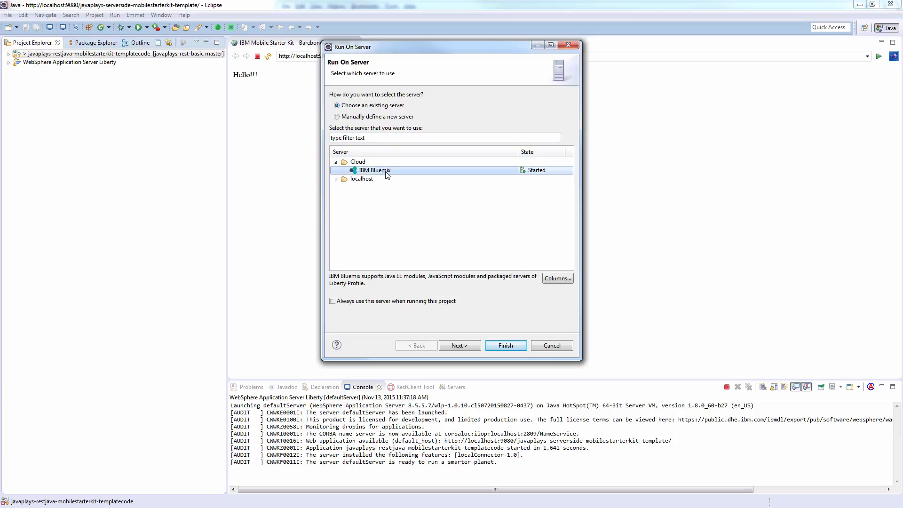
click(506, 346)
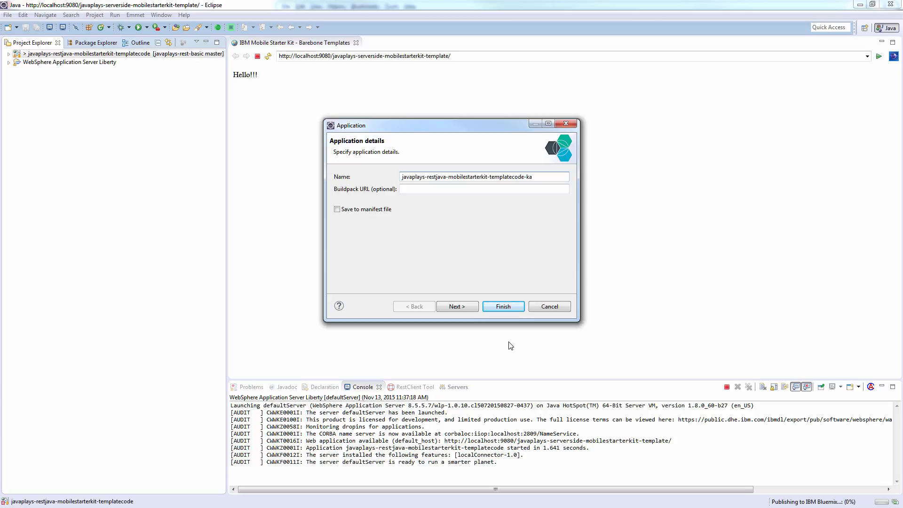
text(106)
click(500, 306)
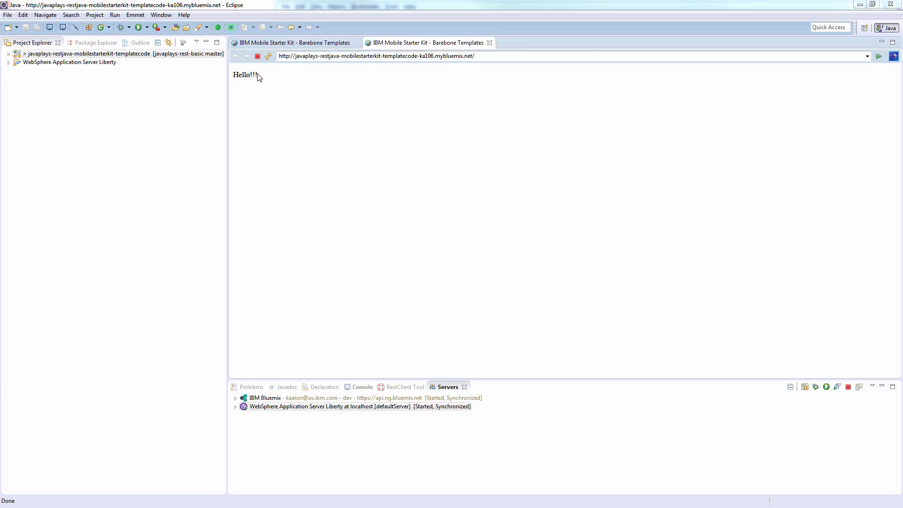
Step: Copy the app's mybluemix.net address from the Eclipse browser bar and return to Postman
drag(262, 76, 234, 75)
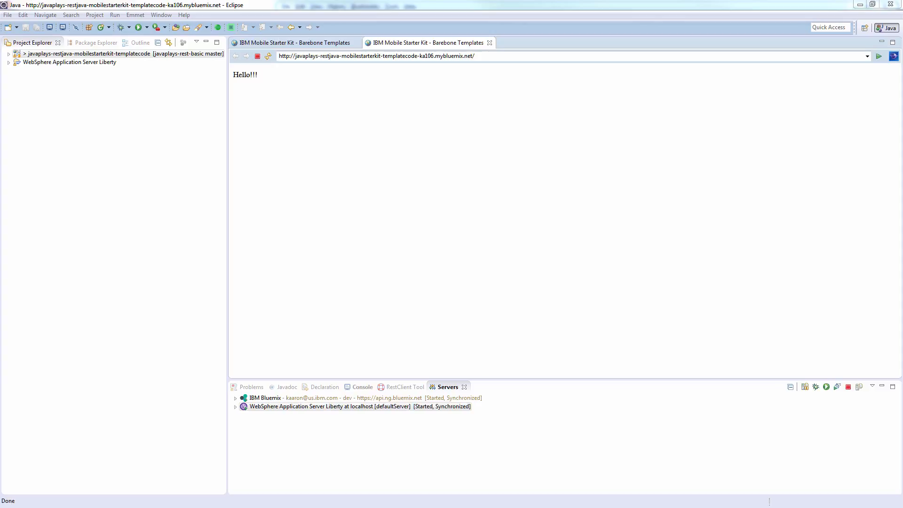
click(471, 56)
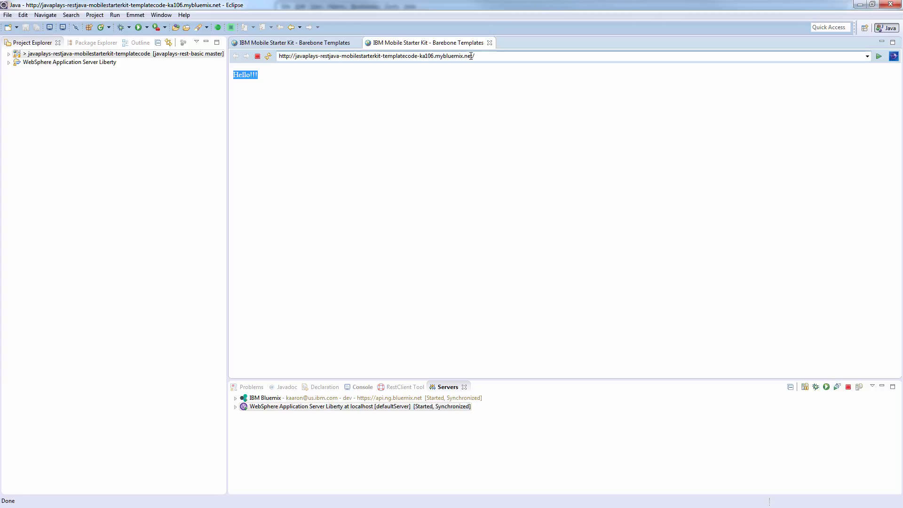
click(471, 56)
double_click(471, 56)
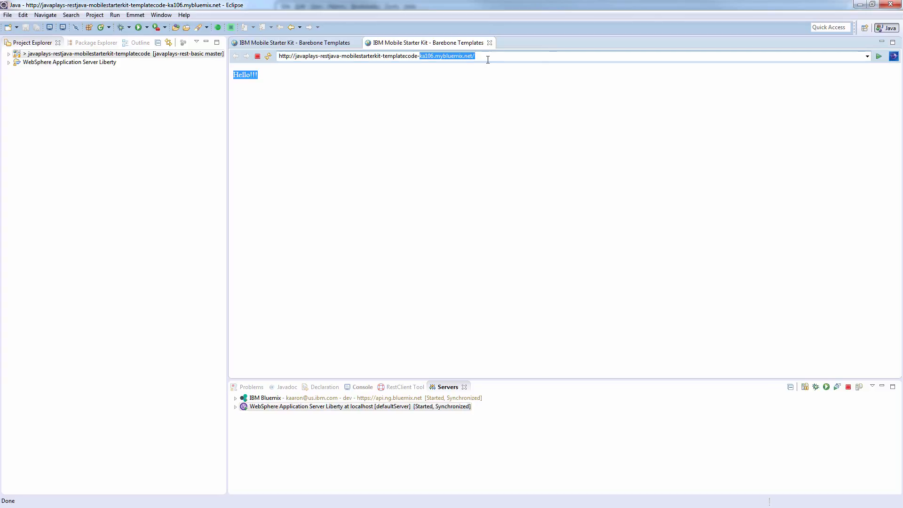
key(ctrl+a)
key(ctrl+c)
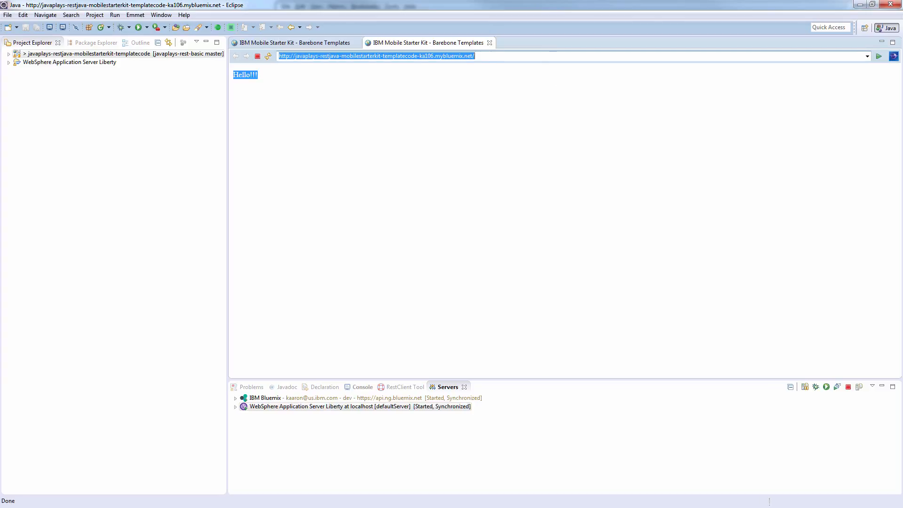
key(alt+Tab)
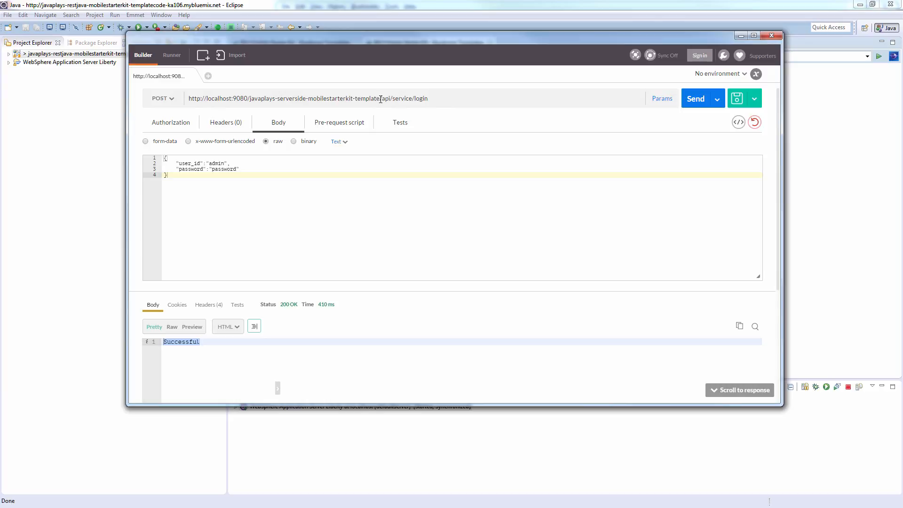
Step: Send the login request to the mybluemix.net address instead of localhost, then change 'login' to 'searchtips'
drag(376, 98, 182, 96)
key(ctrl+v)
text(/)
key(BackSpace)
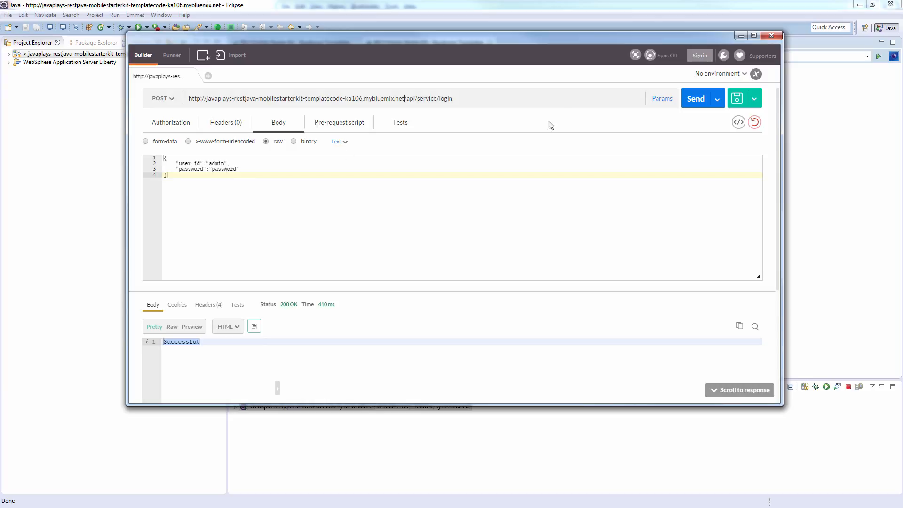
click(700, 108)
double_click(446, 100)
text(searchtips)
Step: Send searchtips with body "question":"depreseion" in place of user_id/password, and select the JSON answers
click(243, 169)
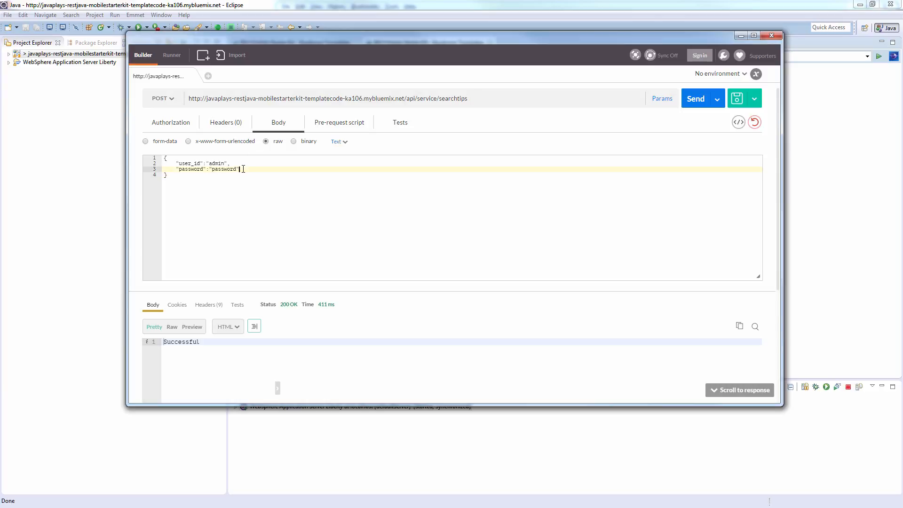
drag(243, 169, 177, 164)
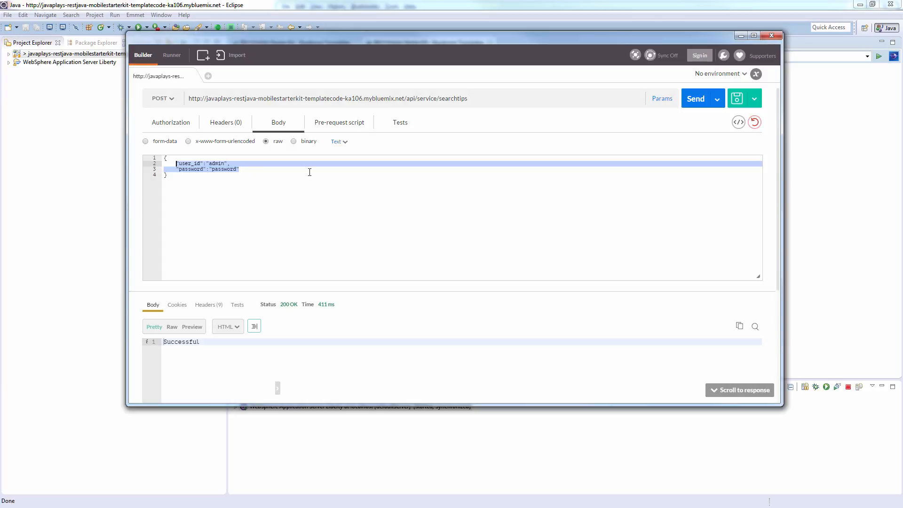
text("question)
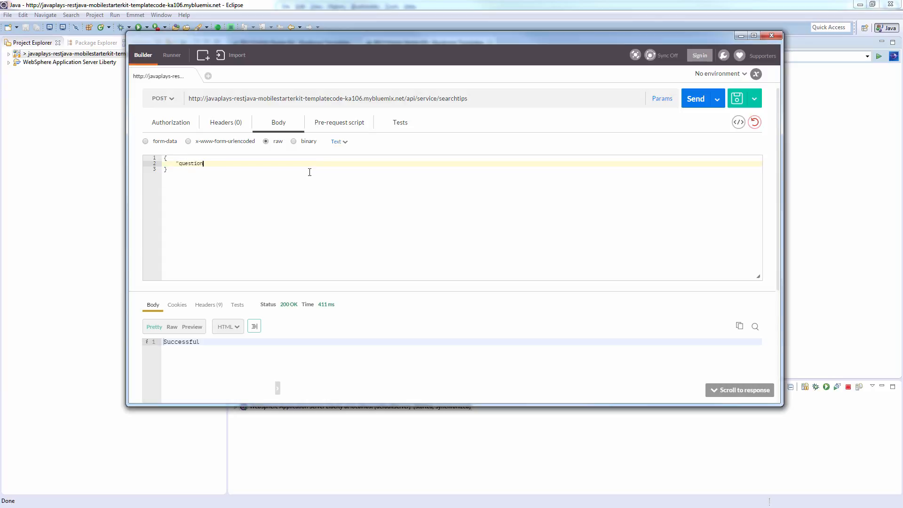
text(":"deprese)
text(ion")
click(697, 98)
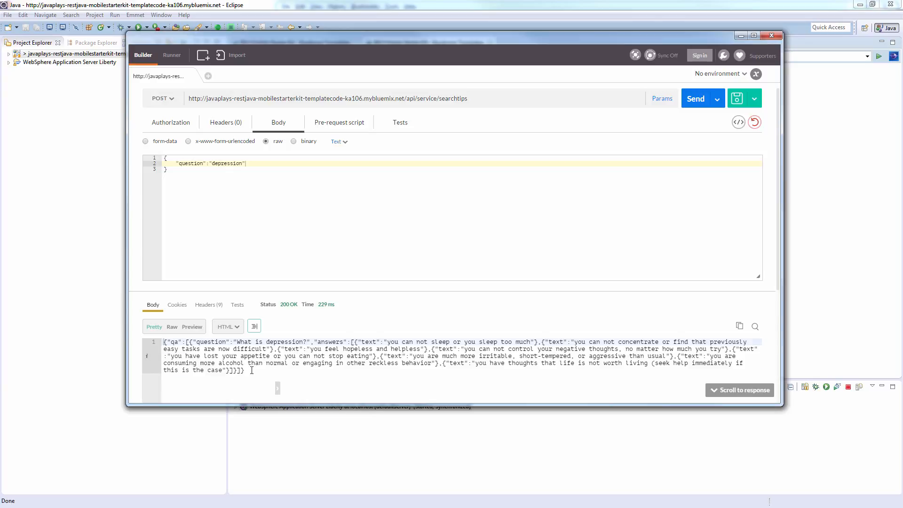
drag(252, 370, 163, 343)
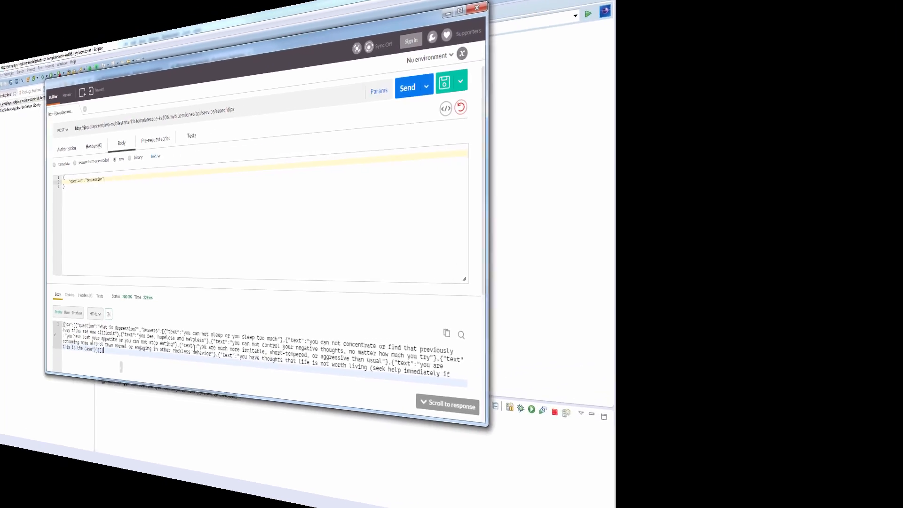